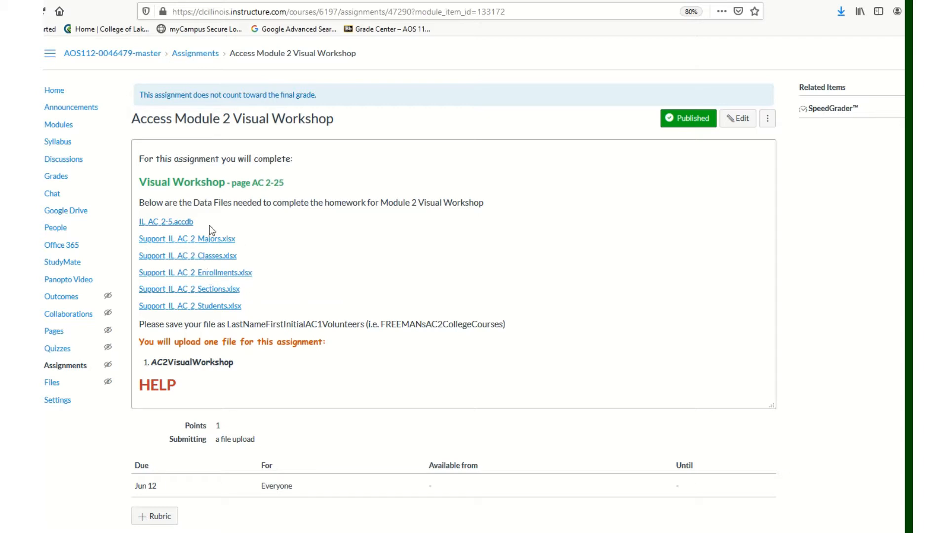
Open the IL_AC_2-5.accdb data file from the assignment page in Access and enable its content.
{"action": "left_click", "coordinate": [170, 224]}
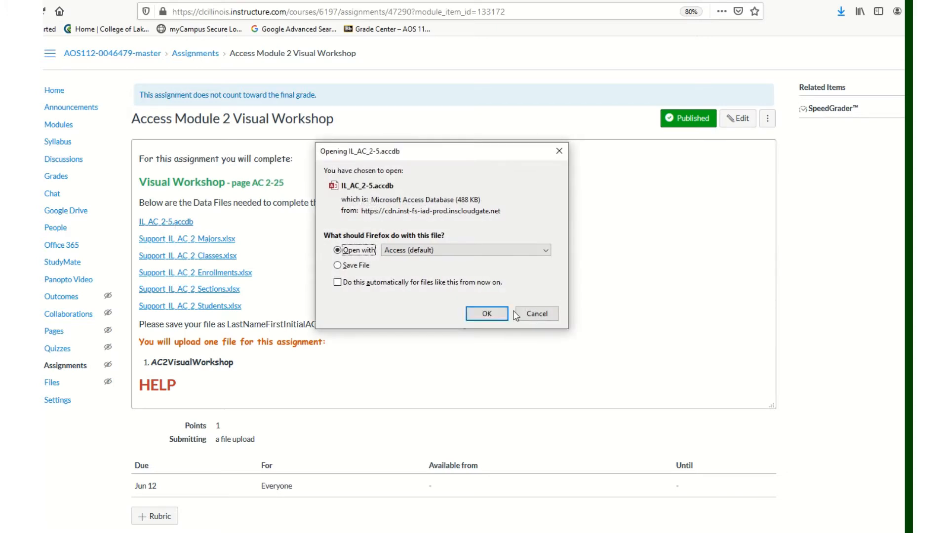
{"action": "left_click", "coordinate": [486, 314]}
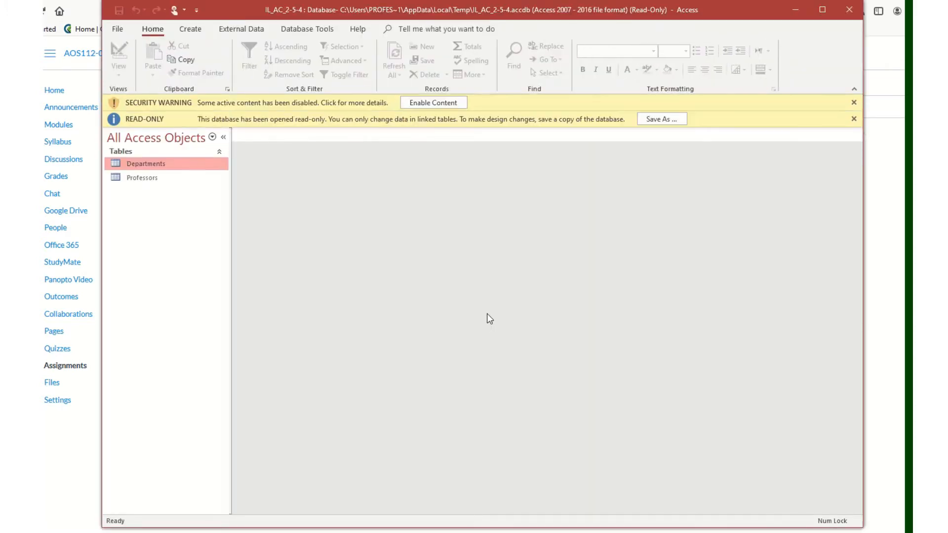
{"action": "left_click", "coordinate": [434, 100]}
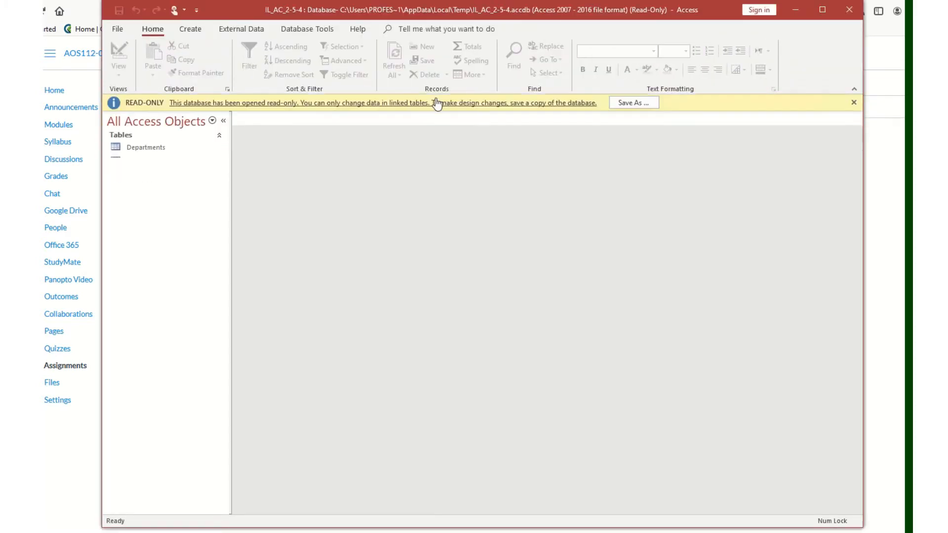
Start saving a copy of the database and browse to Desktop > AMT 112 > Access Module 2 Homework.
{"action": "left_click", "coordinate": [647, 103]}
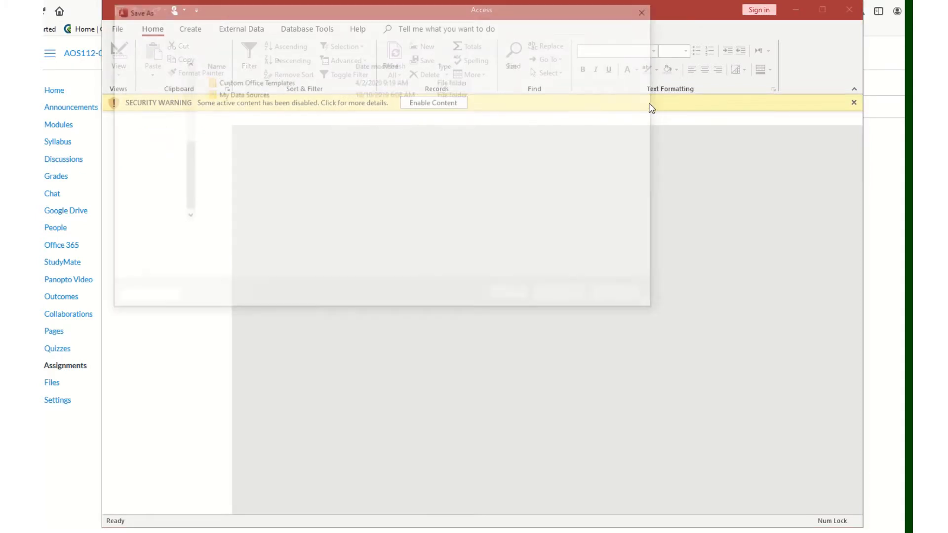
{"action": "left_click", "coordinate": [143, 96]}
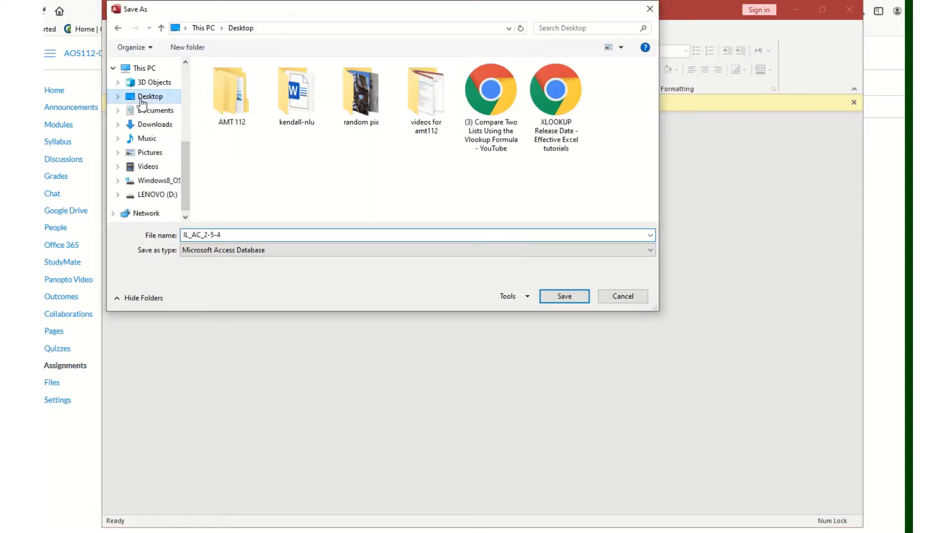
{"action": "double_click", "coordinate": [215, 108]}
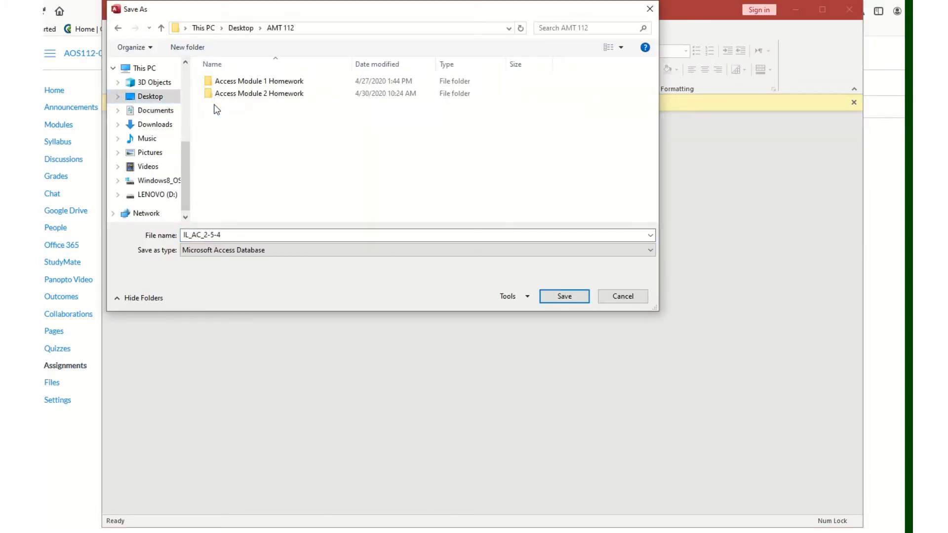
{"action": "double_click", "coordinate": [242, 94]}
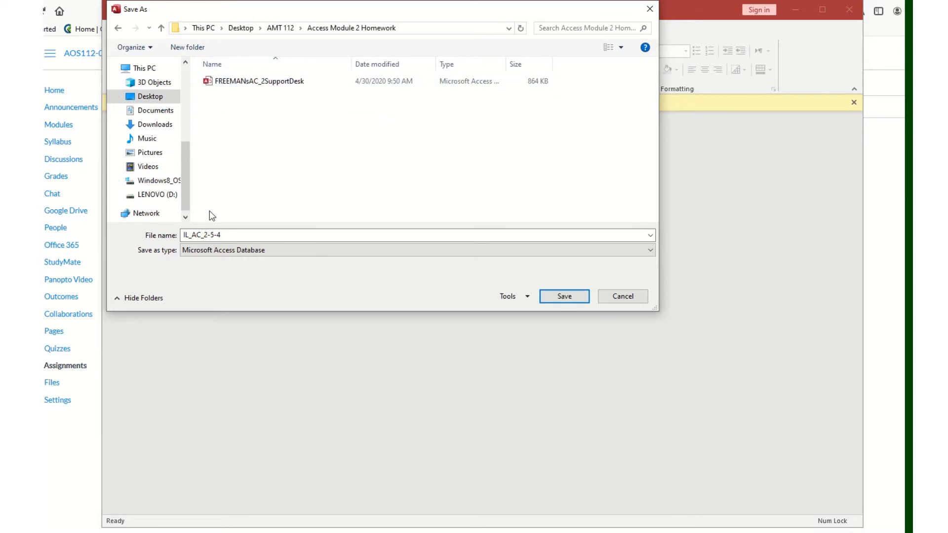
Name the copy with your last name and first initial followed by AC-5-CollegeCourses, and save it.
{"action": "left_click", "coordinate": [188, 235]}
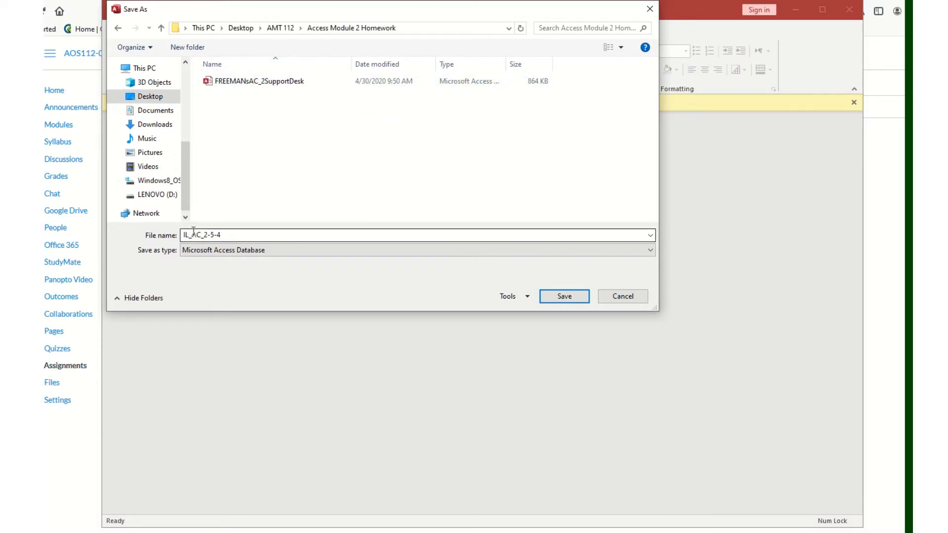
{"action": "double_click", "coordinate": [193, 231]}
{"action": "key", "text": "shift+Left"}
{"action": "key", "text": "shift+Left"}
{"action": "key", "text": "shift+Left"}
{"action": "key", "text": "shift+Left"}
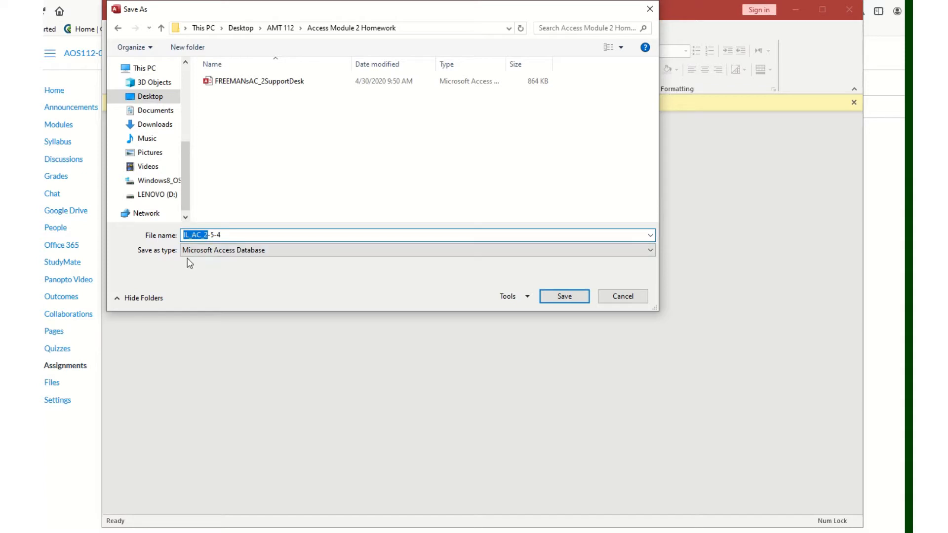
{"action": "key", "text": "BackSpace"}
{"action": "key", "text": "Caps_Lock"}
{"action": "type", "text": "FREEMANS"}
{"action": "key", "text": "Caps_Lock"}
{"action": "key", "text": "Right"}
{"action": "left_click", "coordinate": [220, 235]}
{"action": "key", "text": "BackSpace"}
{"action": "type", "text": "s"}
{"action": "key", "text": "Caps_Lock"}
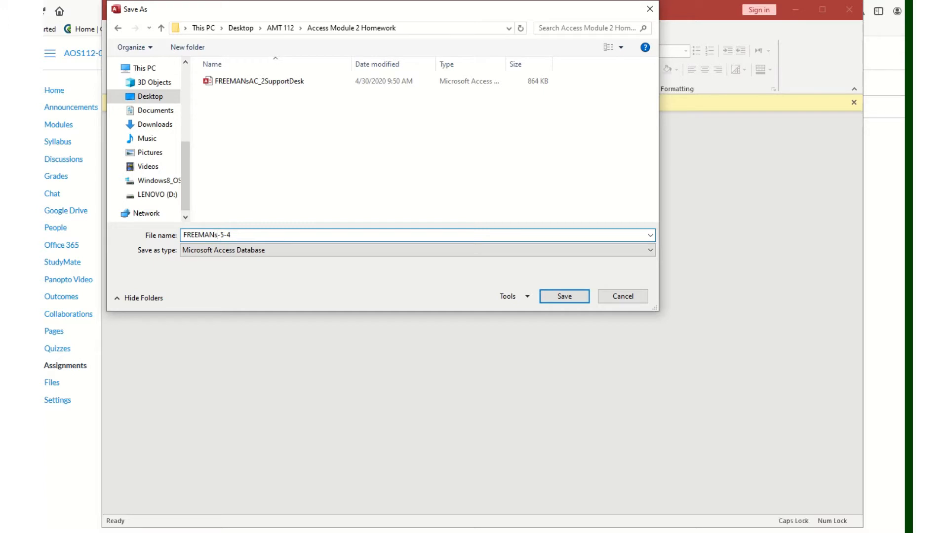
{"action": "type", "text": "AC"}
{"action": "key", "text": "Caps_Lock"}
{"action": "type", "text": "CollegeCourses"}
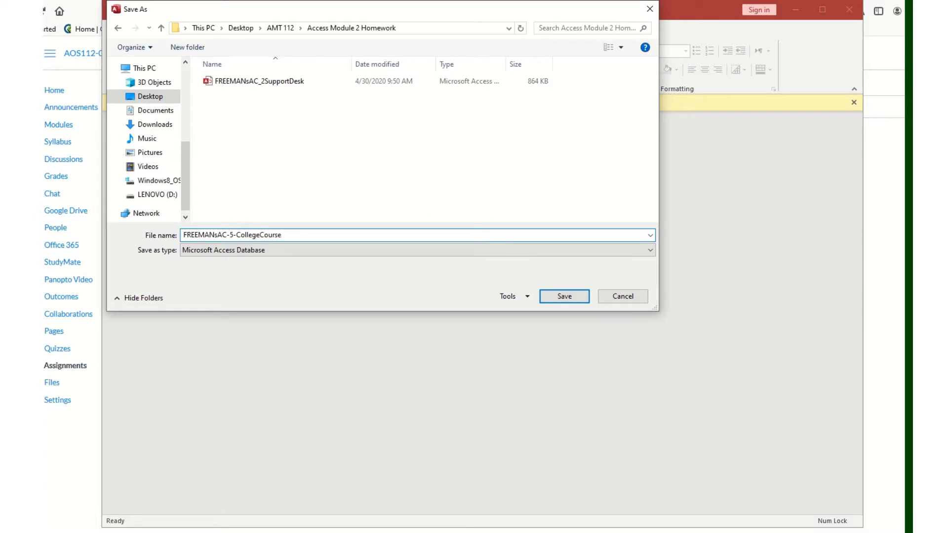
{"action": "left_click", "coordinate": [567, 296]}
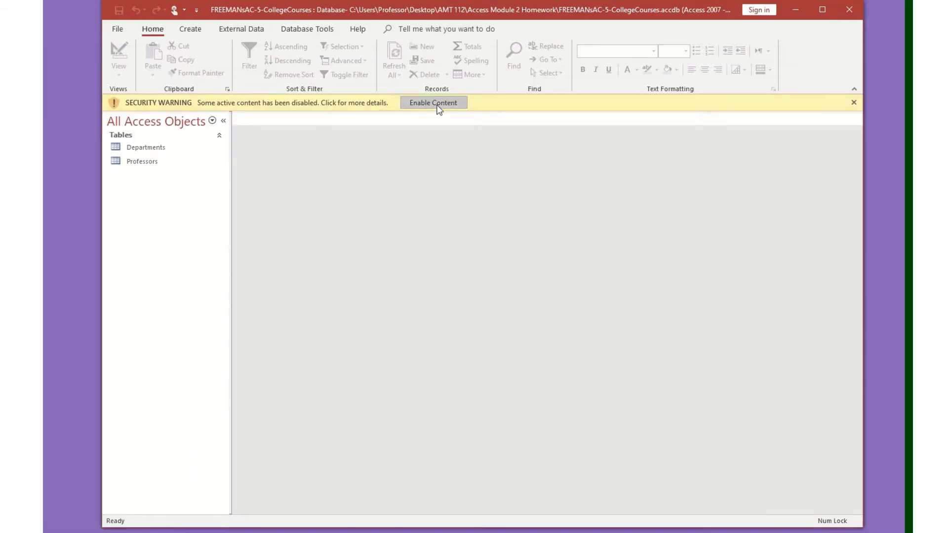
Enable content in the saved database and open the Departments table to review its records.
{"action": "left_click", "coordinate": [437, 106]}
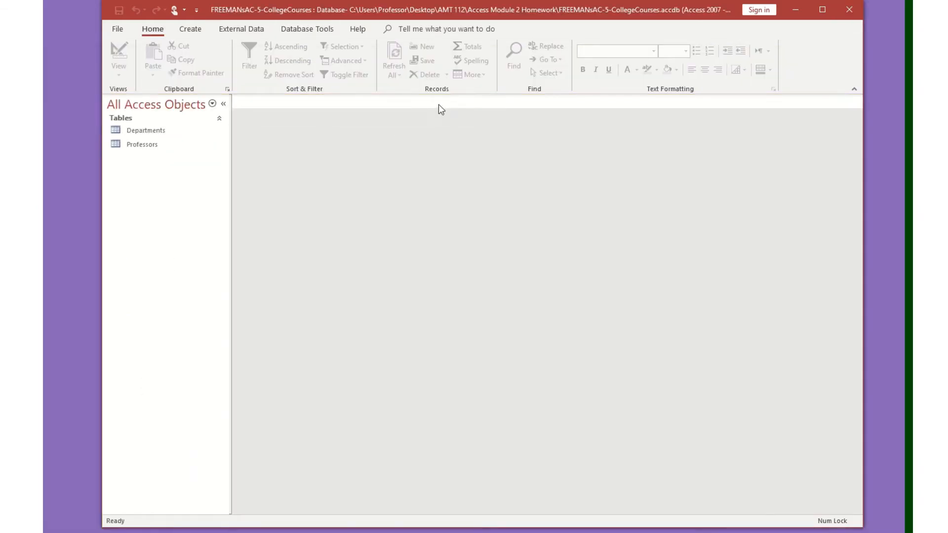
{"action": "double_click", "coordinate": [144, 131]}
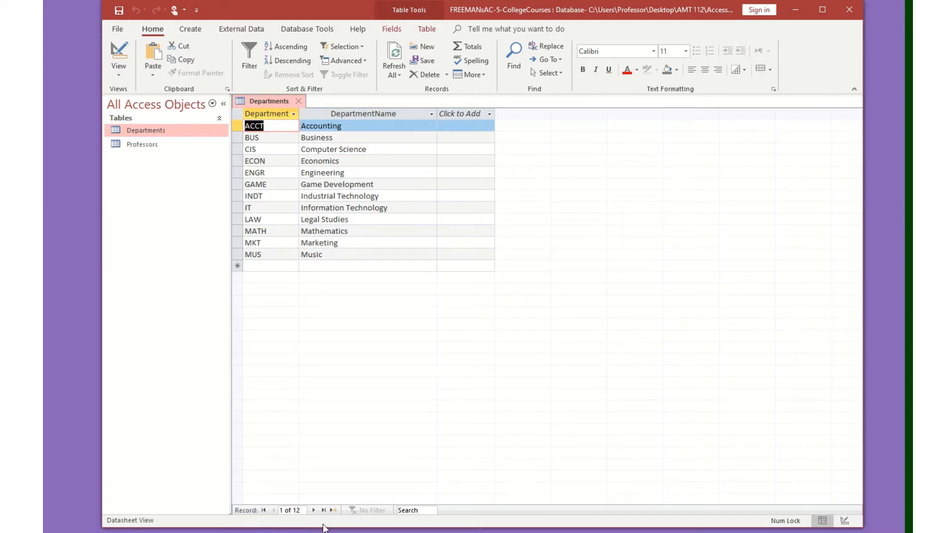
{"action": "left_click", "coordinate": [238, 173]}
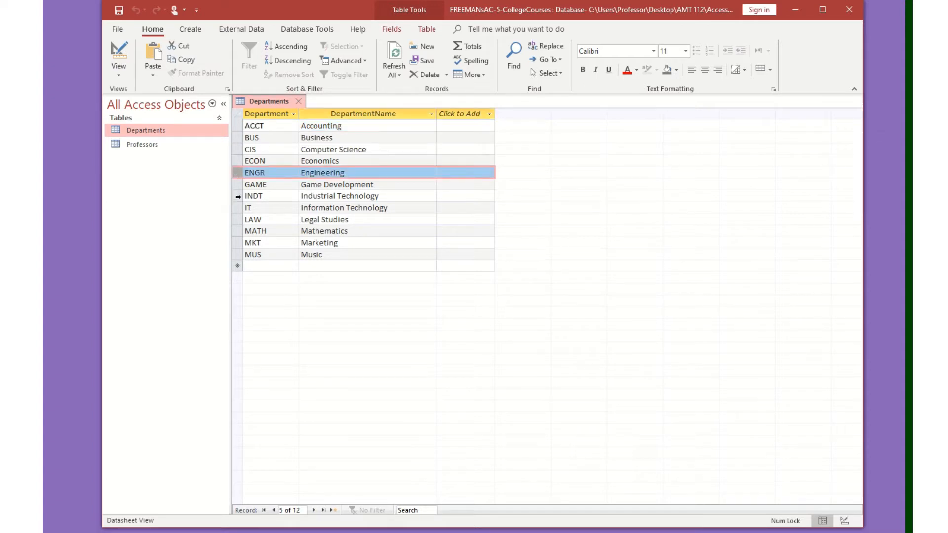
{"action": "left_click", "coordinate": [238, 219]}
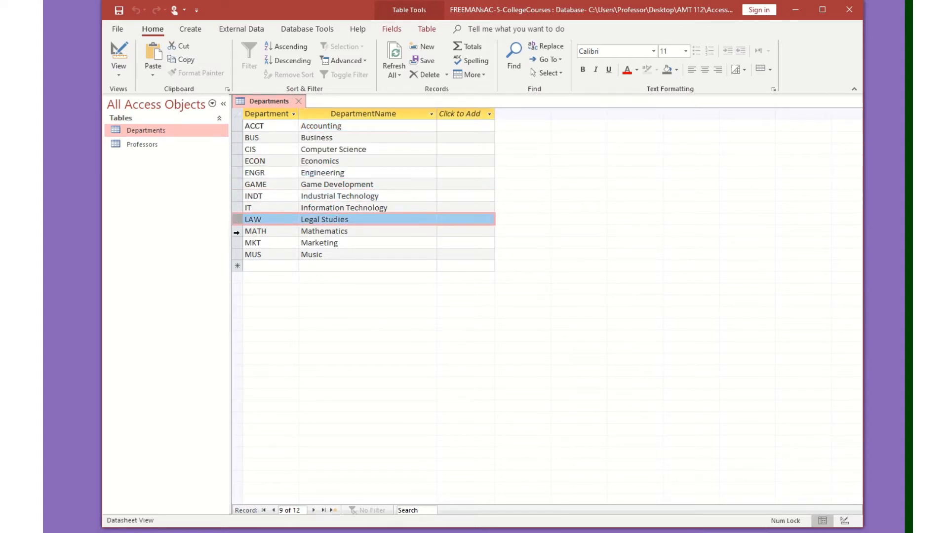
{"action": "left_click", "coordinate": [237, 243]}
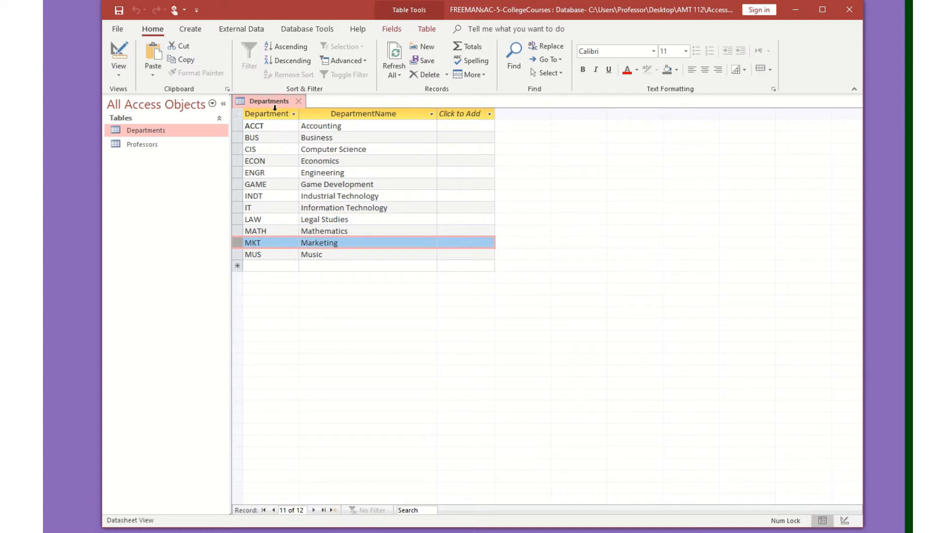
Autofit the width of the DepartmentID column, then close the table and save its layout.
{"action": "left_click_drag", "start_coordinate": [300, 116], "coordinate": [302, 115]}
{"action": "double_click", "coordinate": [301, 116]}
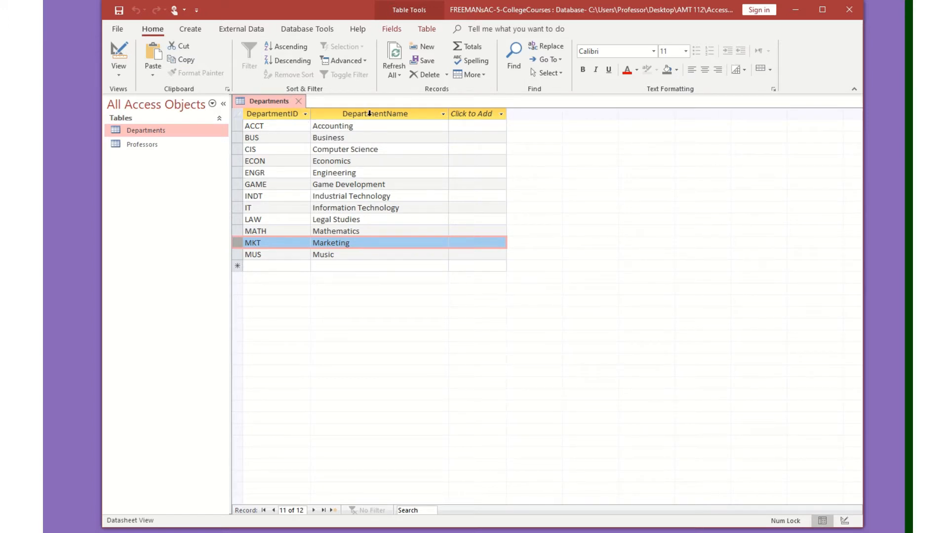
{"action": "left_click", "coordinate": [298, 102]}
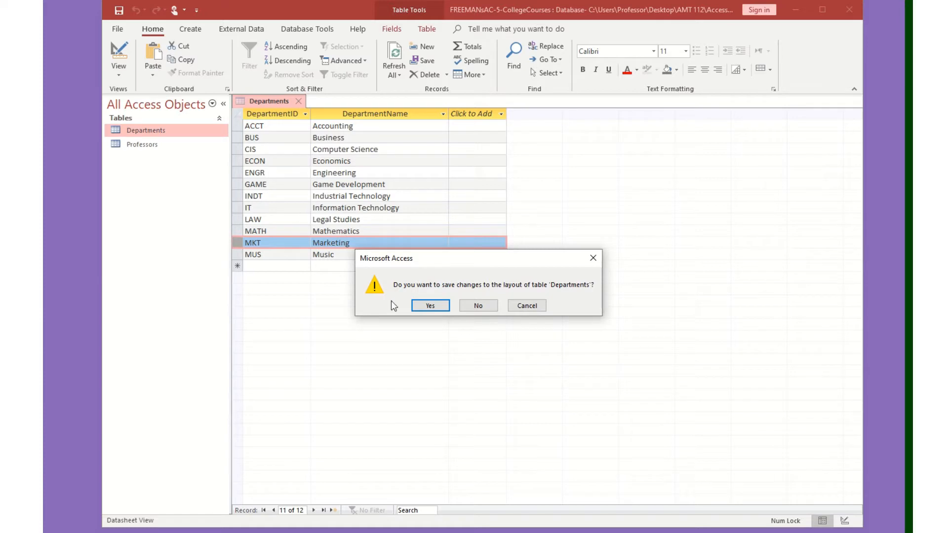
{"action": "left_click", "coordinate": [430, 306]}
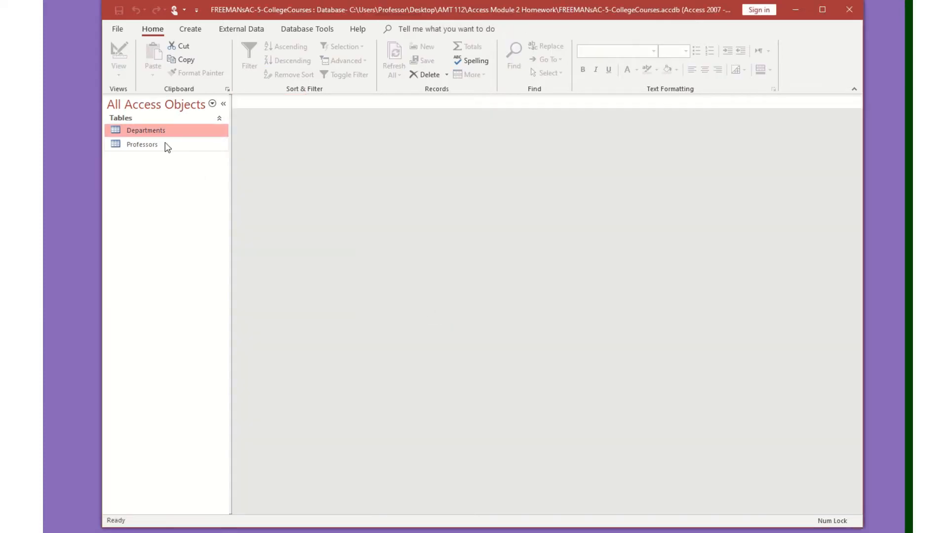
Inspect the Professors and Departments tables in Datasheet and Design views, closing each afterward.
{"action": "double_click", "coordinate": [165, 145]}
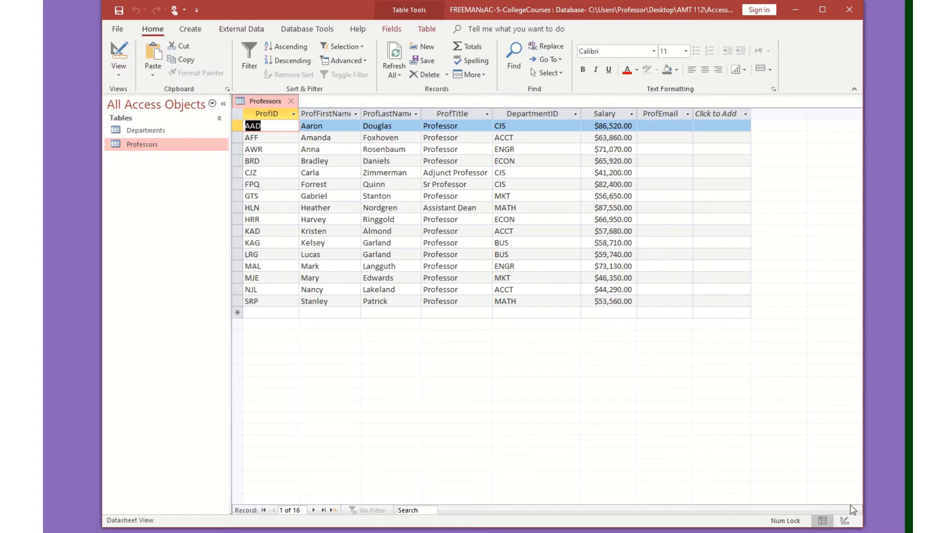
{"action": "left_click", "coordinate": [844, 521]}
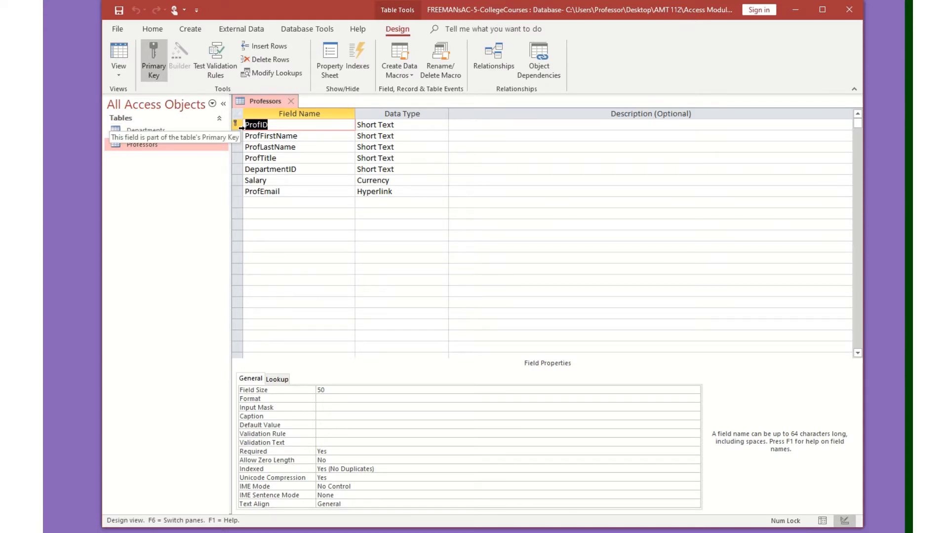
{"action": "left_click", "coordinate": [293, 100]}
{"action": "double_click", "coordinate": [190, 130]}
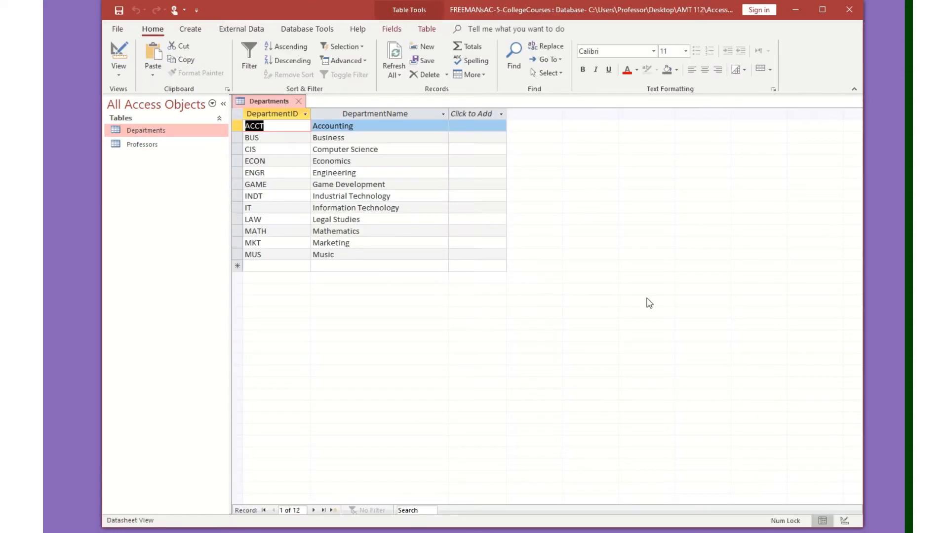
{"action": "left_click", "coordinate": [844, 521]}
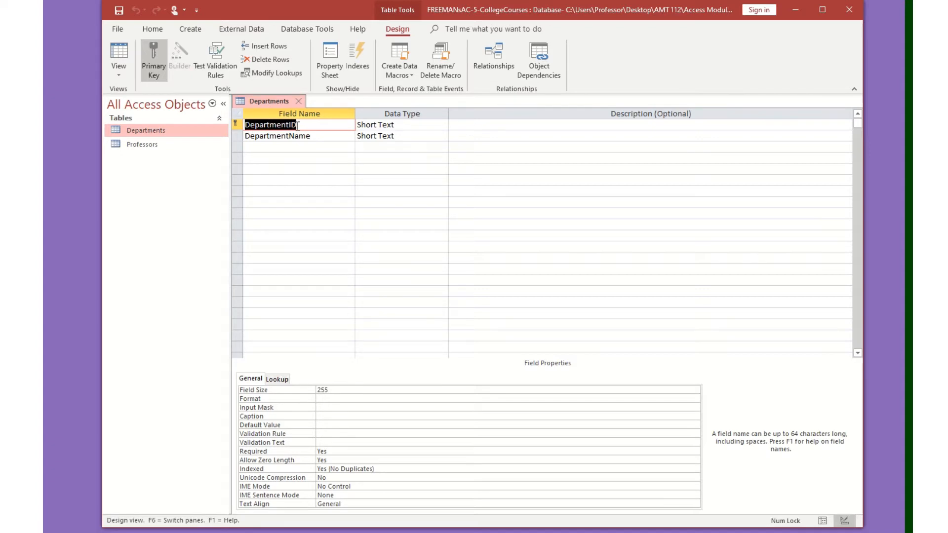
{"action": "left_click", "coordinate": [298, 101]}
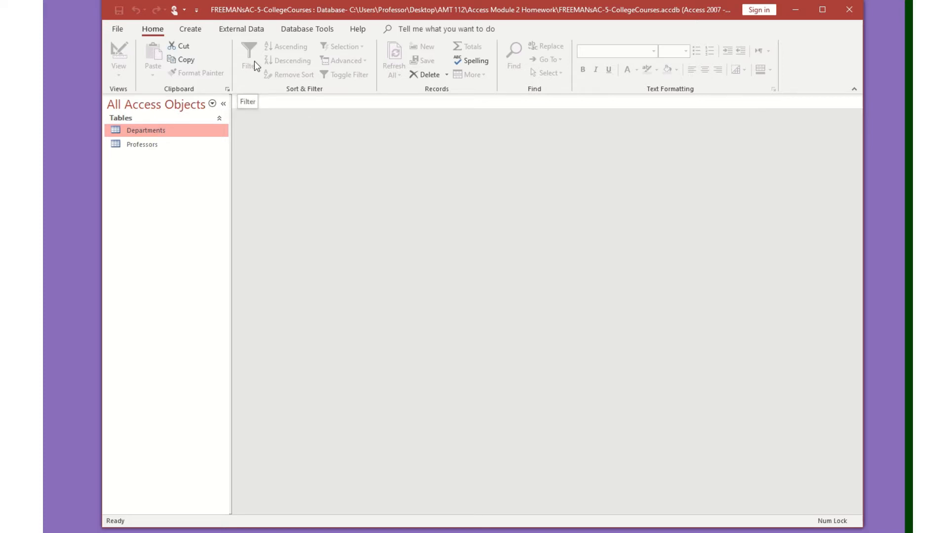
{"action": "double_click", "coordinate": [178, 147]}
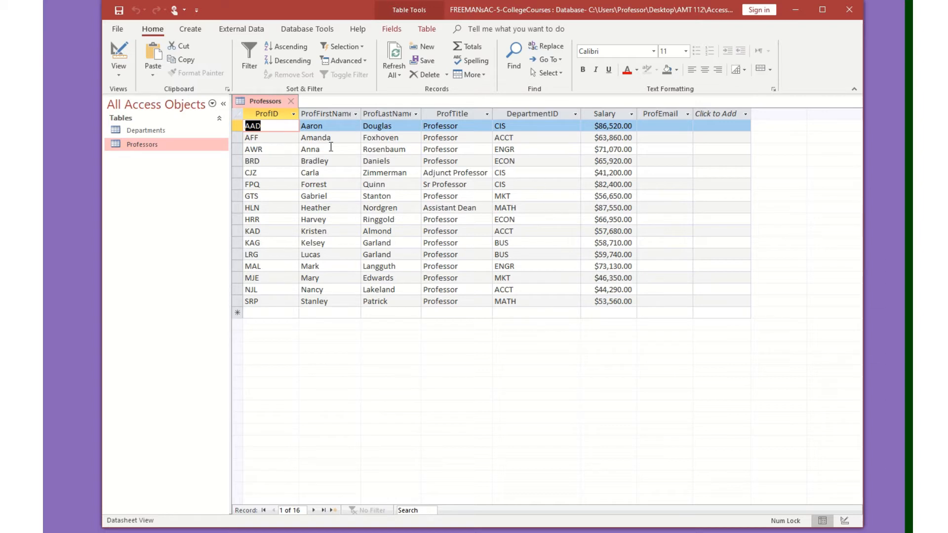
{"action": "left_click", "coordinate": [328, 208]}
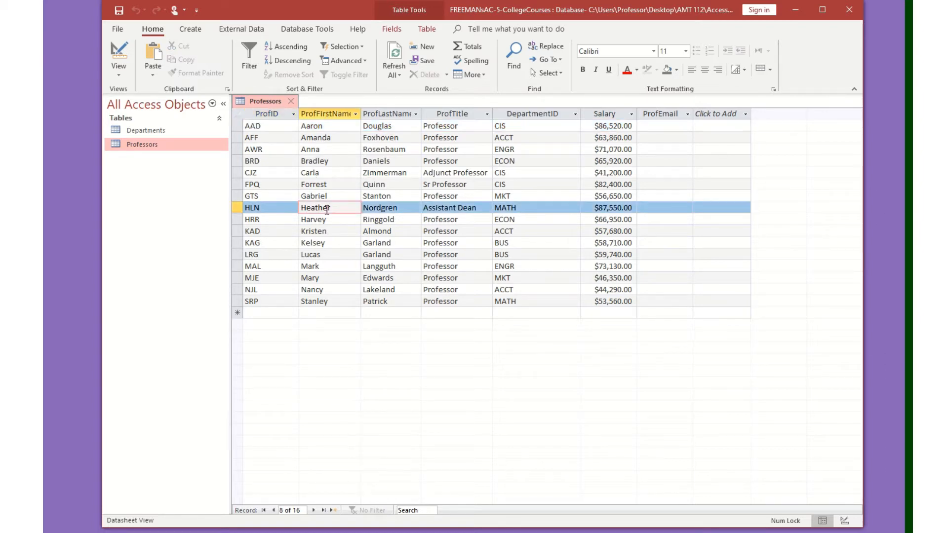
{"action": "left_click", "coordinate": [348, 300]}
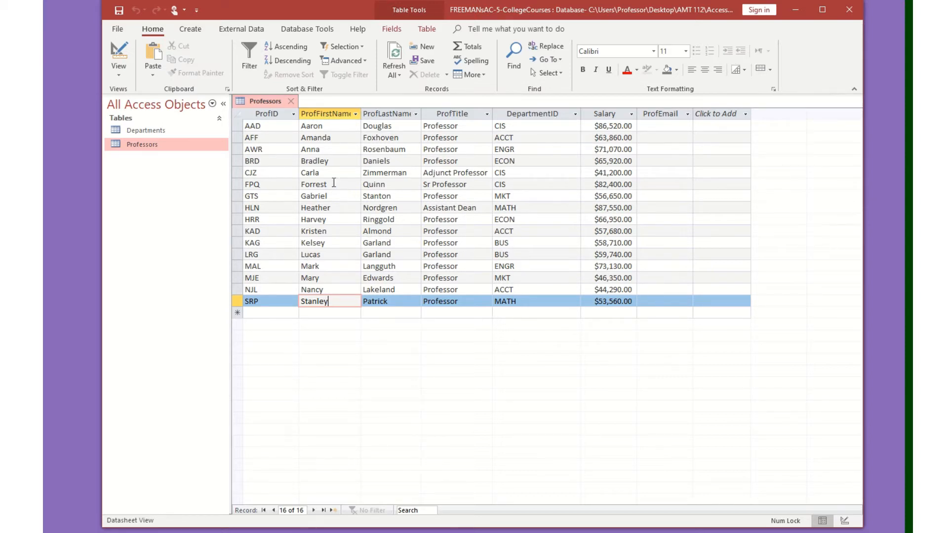
{"action": "left_click", "coordinate": [291, 102]}
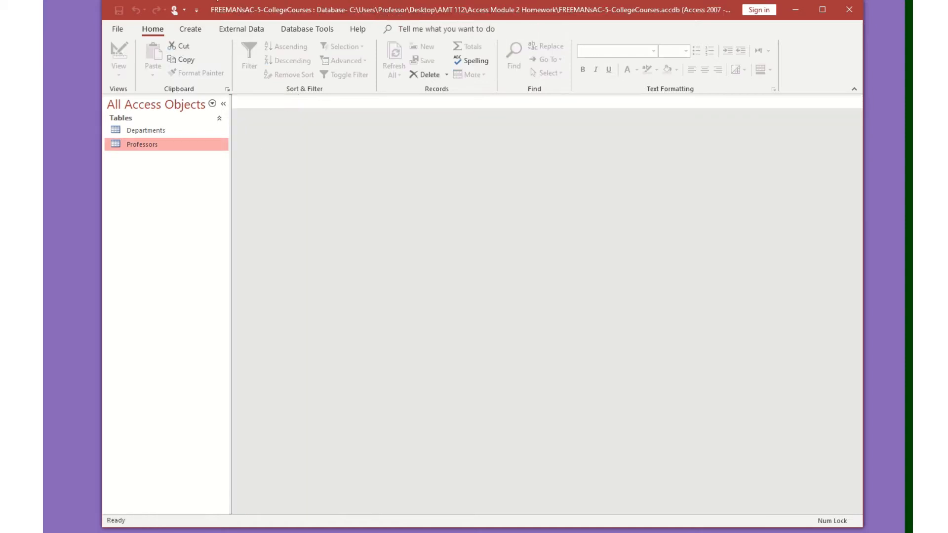
Start an Excel import and browse to the Support_IL_AC_2_Majors workbook in the Access Module 2 Homework folder.
{"action": "left_click", "coordinate": [238, 29]}
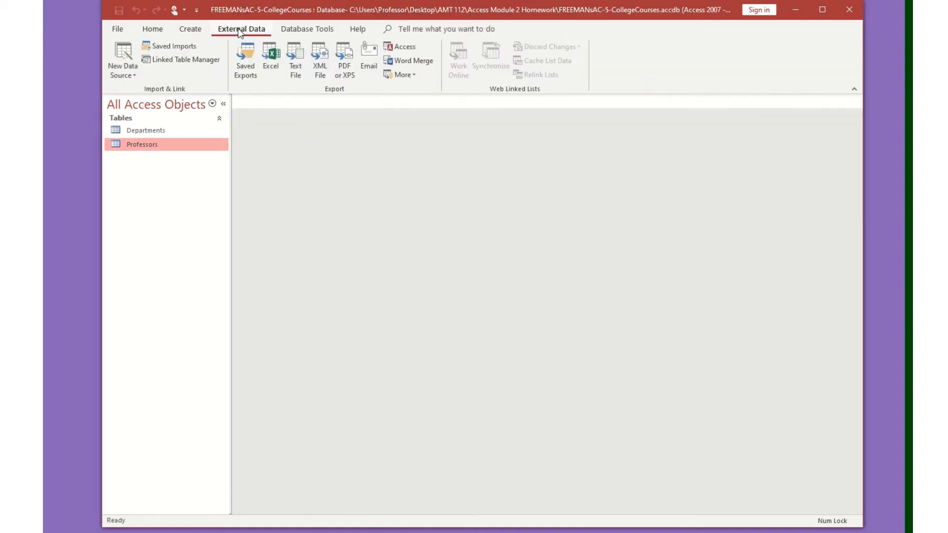
{"action": "left_click", "coordinate": [112, 65]}
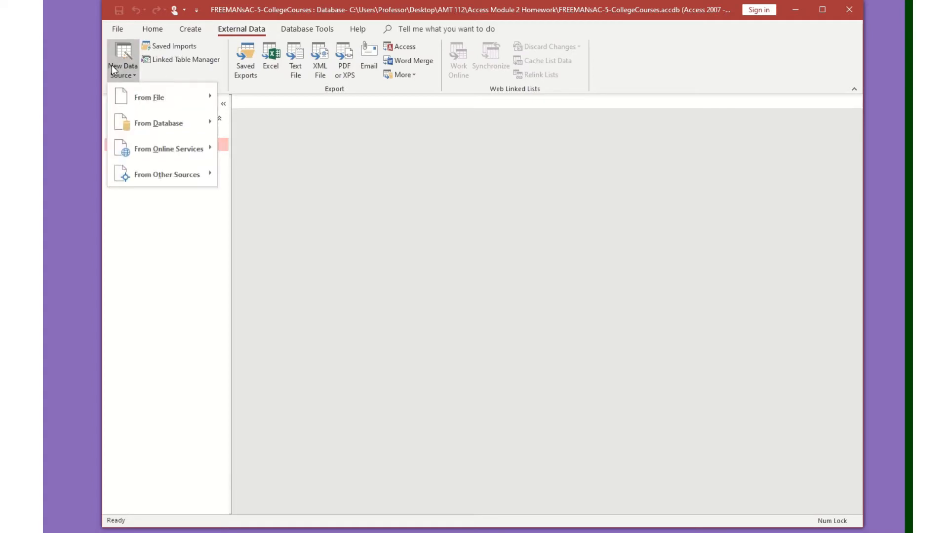
{"action": "mouse_move", "coordinate": [149, 97]}
{"action": "left_click", "coordinate": [261, 98]}
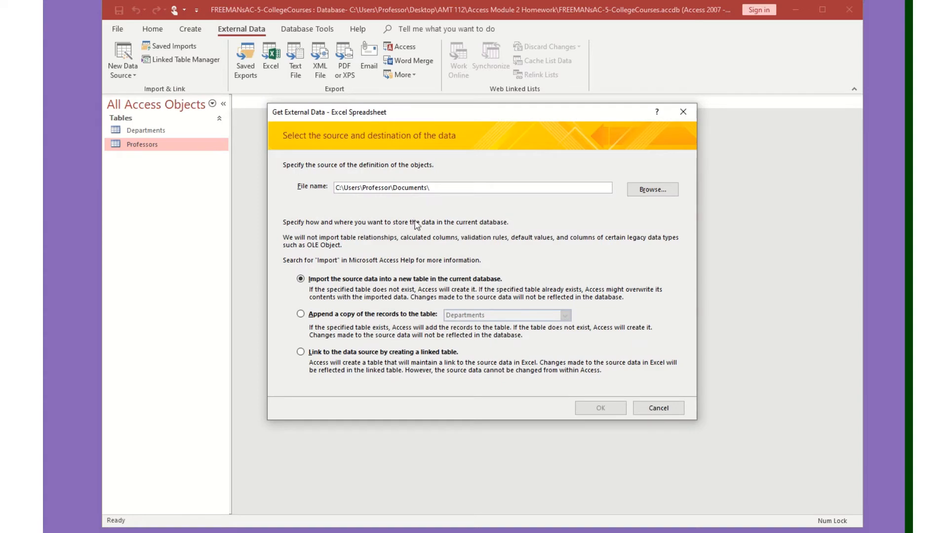
{"action": "left_click", "coordinate": [652, 189]}
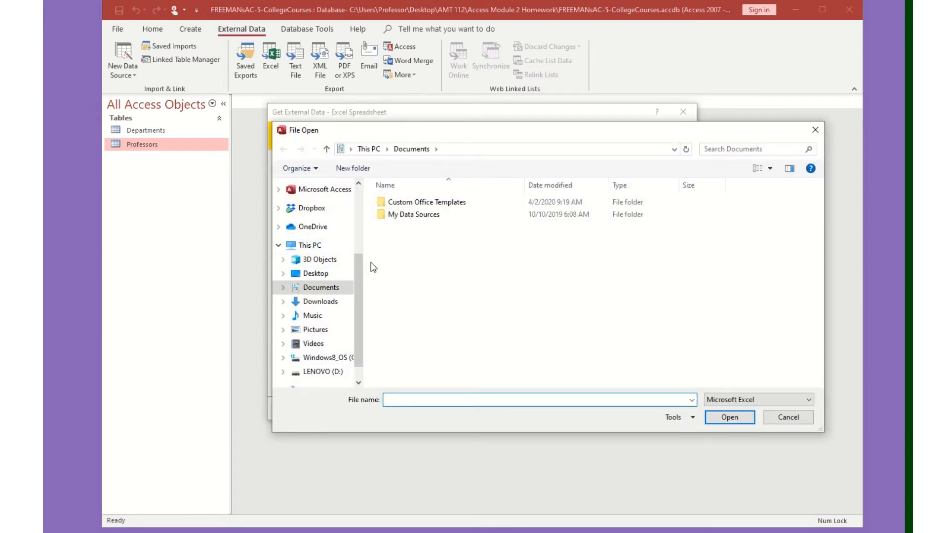
{"action": "left_click_drag", "start_coordinate": [358, 292], "coordinate": [363, 256]}
{"action": "scroll", "coordinate": [363, 257], "scroll_direction": "up", "scroll_amount": 2}
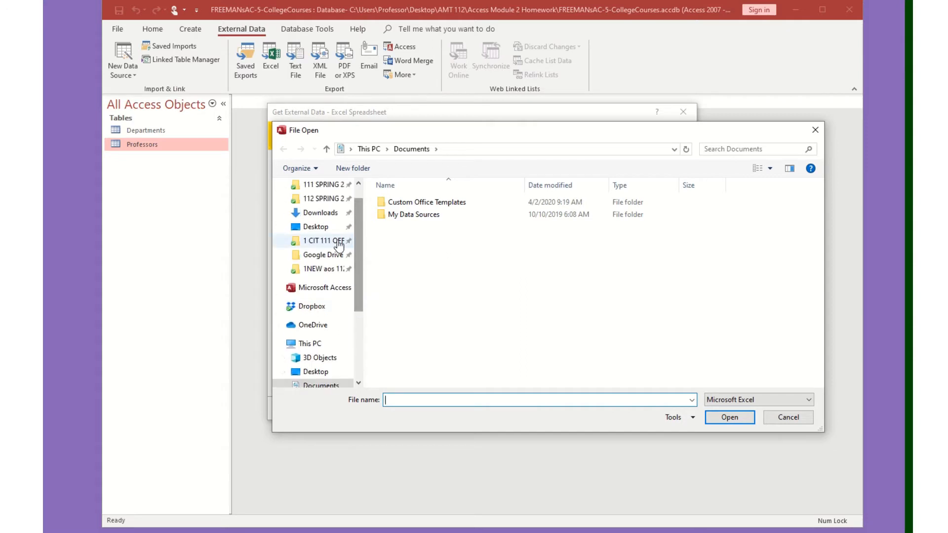
{"action": "left_click", "coordinate": [321, 227]}
{"action": "double_click", "coordinate": [399, 224]}
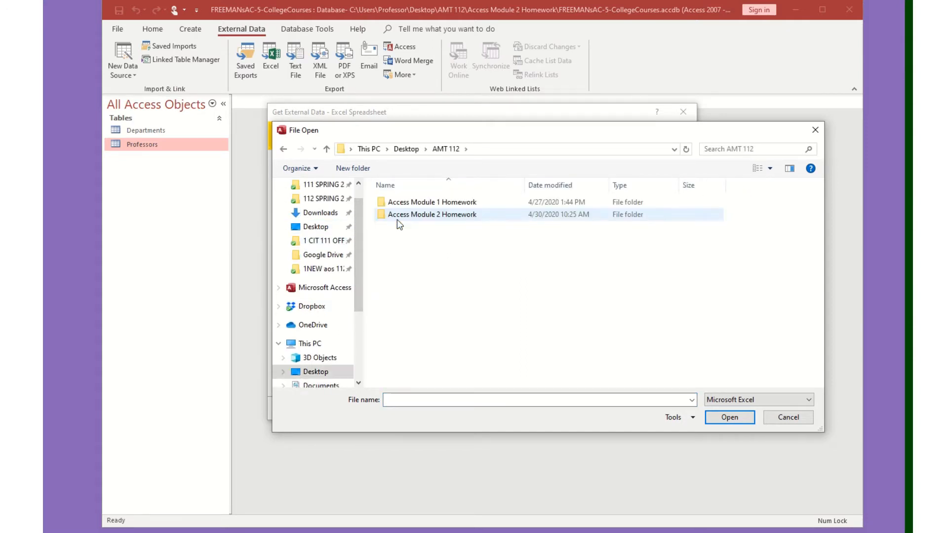
{"action": "left_click", "coordinate": [425, 217]}
{"action": "double_click", "coordinate": [424, 218]}
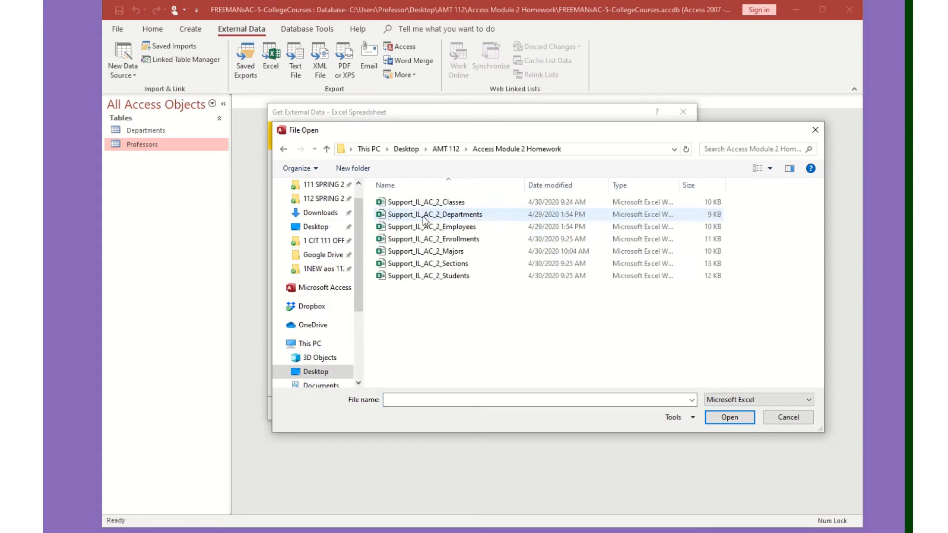
{"action": "double_click", "coordinate": [445, 252]}
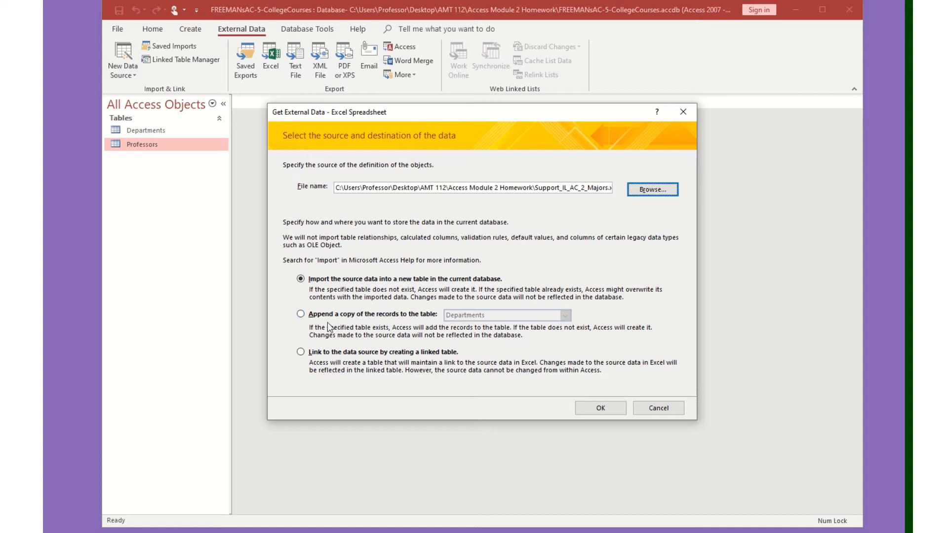
Append the Majors spreadsheet's records to the Departments table and finish the import without saving steps.
{"action": "left_click", "coordinate": [302, 315]}
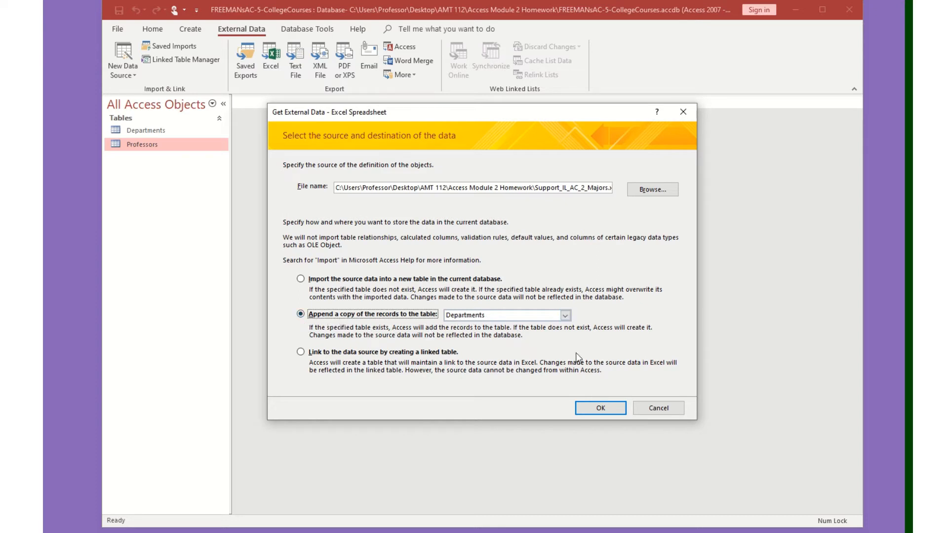
{"action": "left_click", "coordinate": [600, 409]}
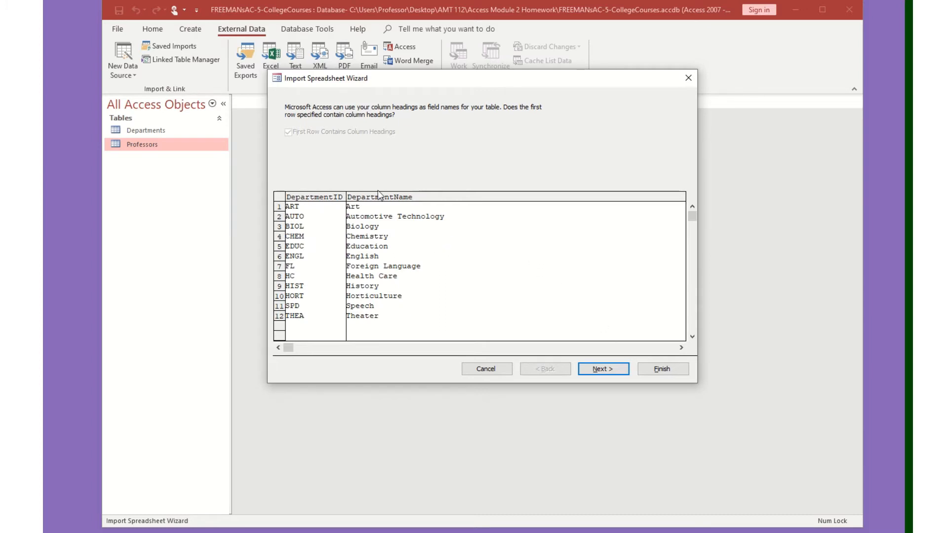
{"action": "left_click", "coordinate": [615, 370]}
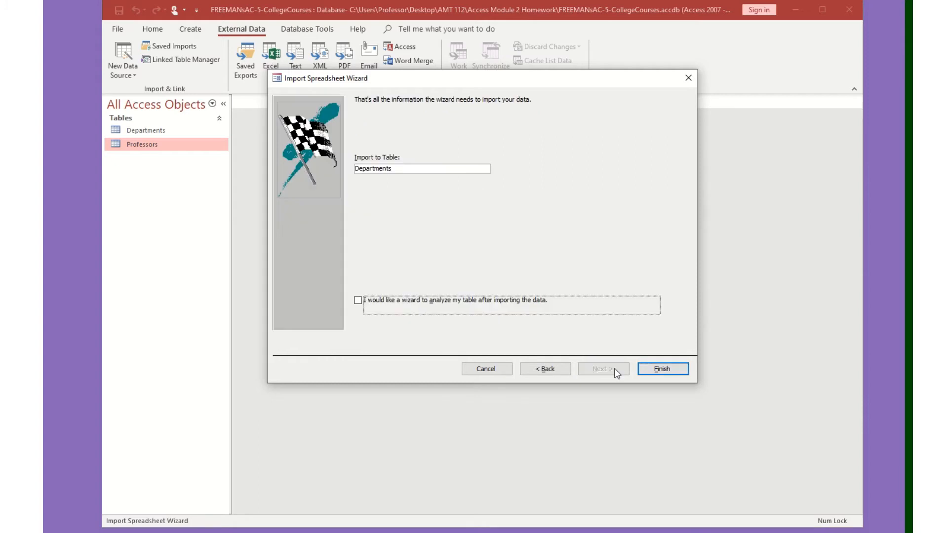
{"action": "left_click", "coordinate": [663, 369]}
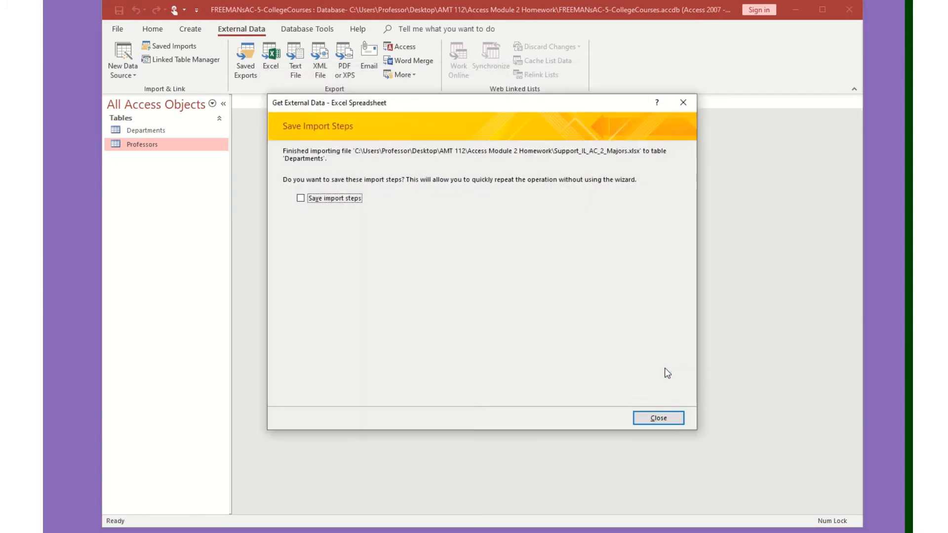
{"action": "left_click", "coordinate": [666, 420]}
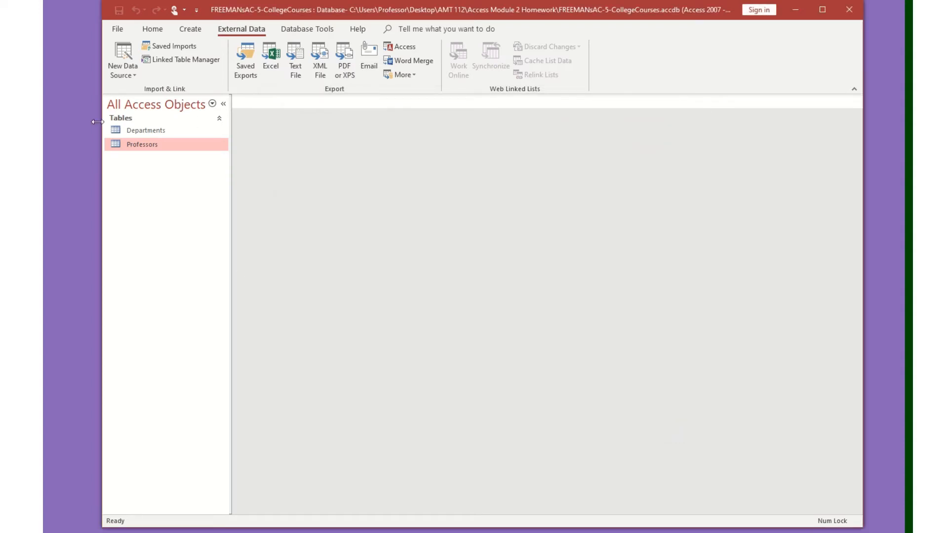
Open the Departments table to review its appended records, then close it.
{"action": "double_click", "coordinate": [147, 130]}
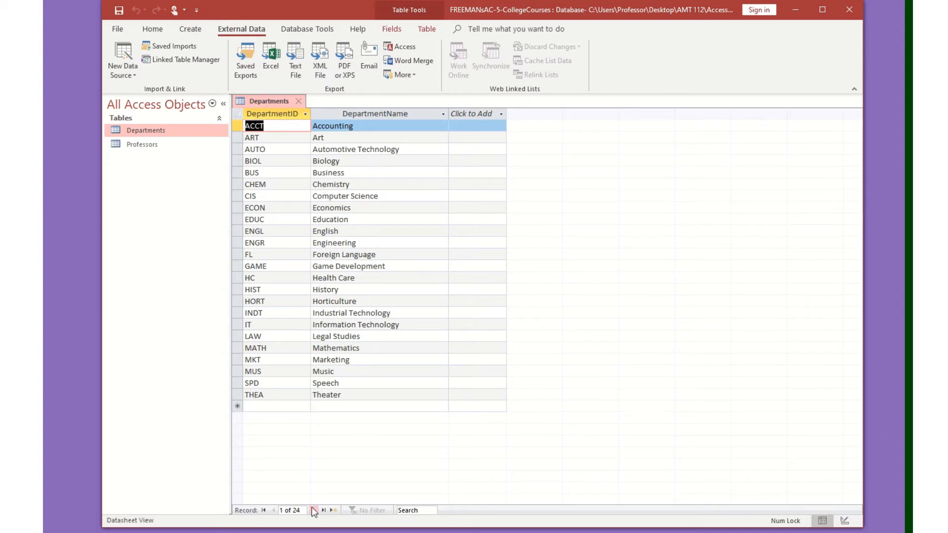
{"action": "left_click", "coordinate": [299, 101]}
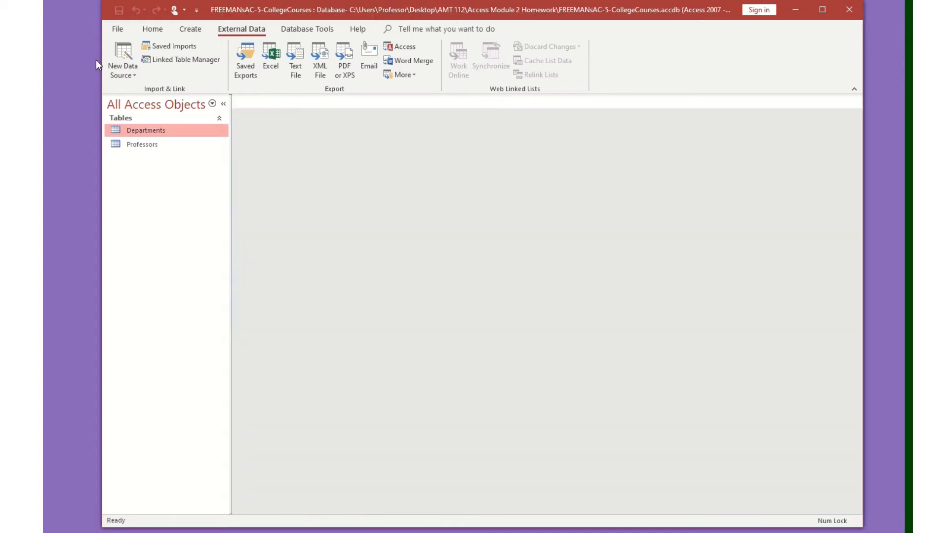
Import the Support_IL_AC_2_Classes spreadsheet into a new table, using the first row as column headings.
{"action": "left_click", "coordinate": [132, 69]}
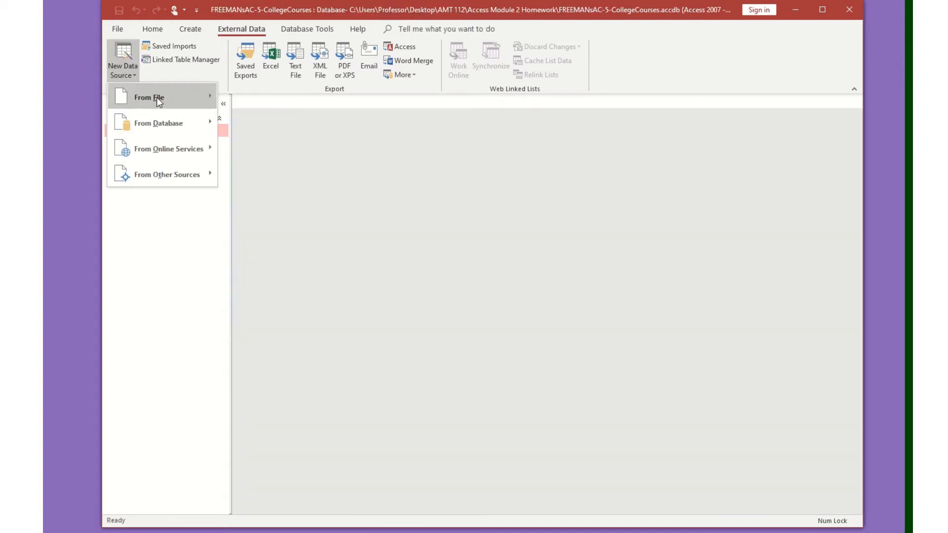
{"action": "left_click", "coordinate": [235, 99]}
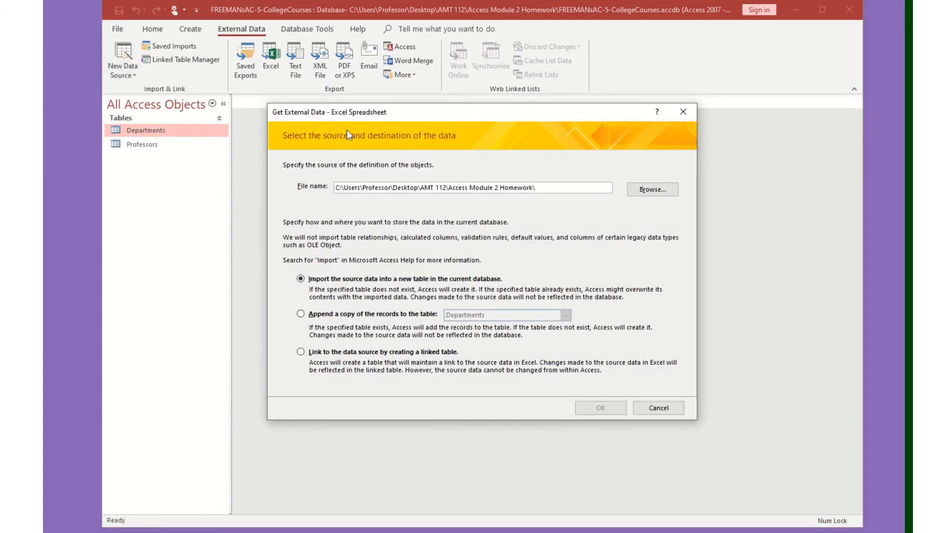
{"action": "left_click", "coordinate": [642, 193]}
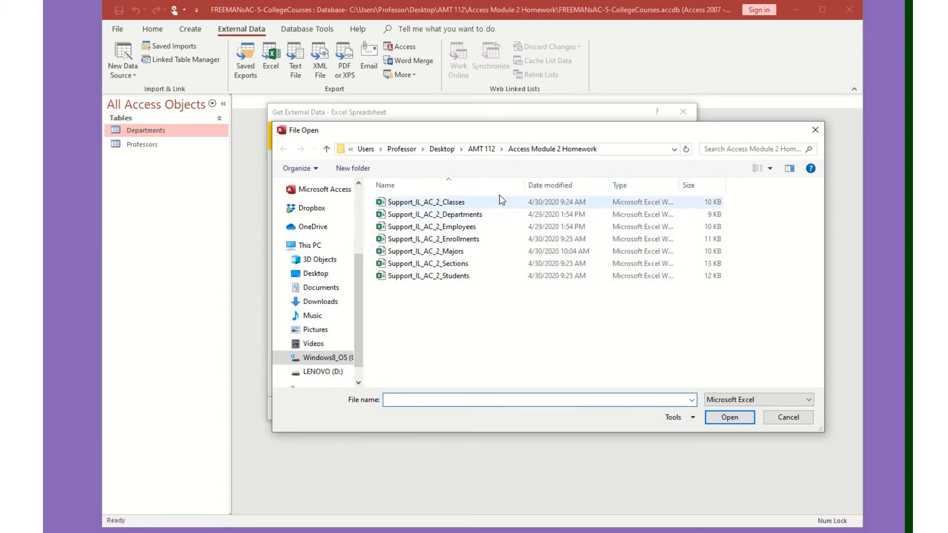
{"action": "double_click", "coordinate": [482, 200]}
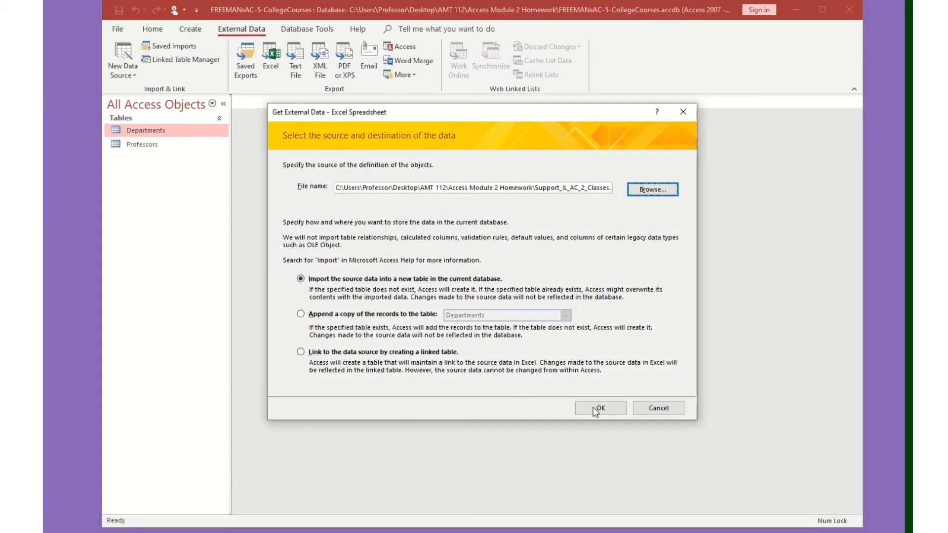
{"action": "left_click", "coordinate": [615, 409]}
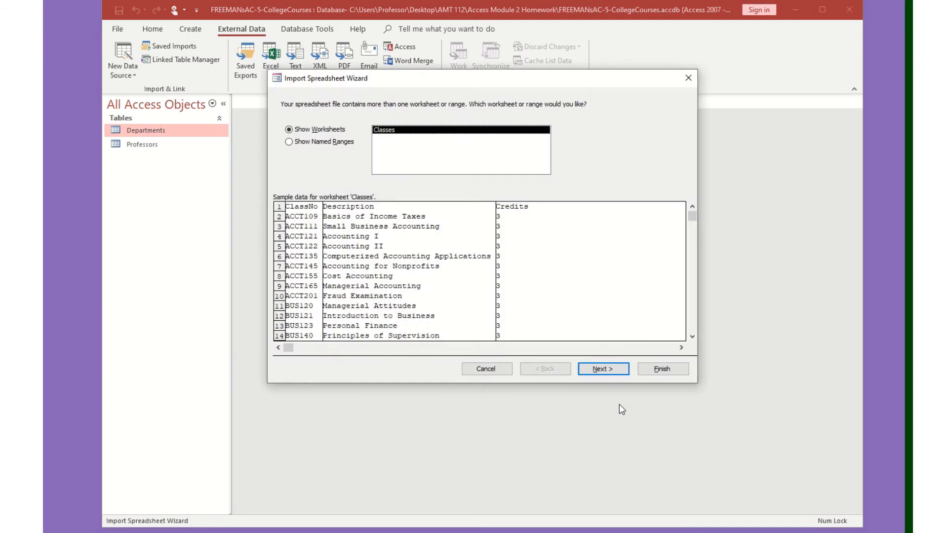
{"action": "left_click", "coordinate": [601, 368]}
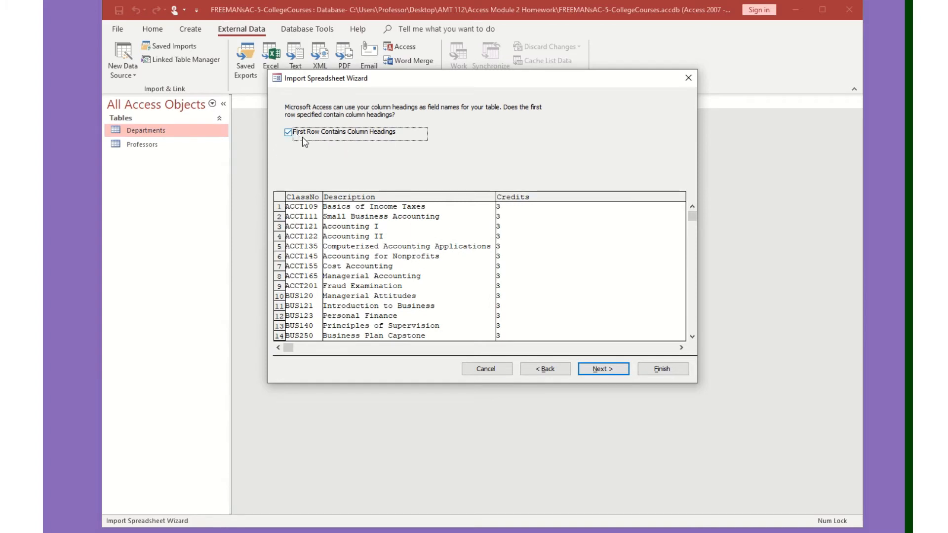
{"action": "left_click", "coordinate": [616, 371]}
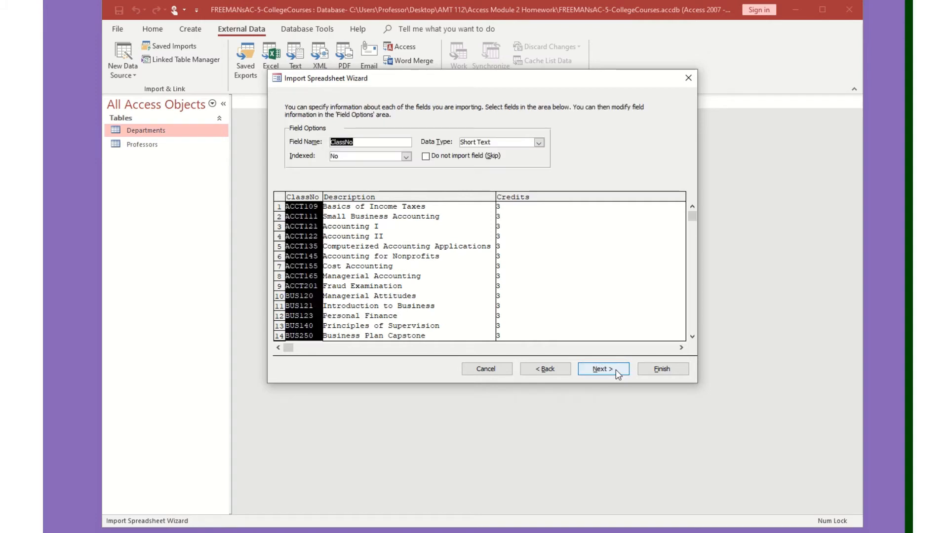
{"action": "left_click", "coordinate": [617, 371]}
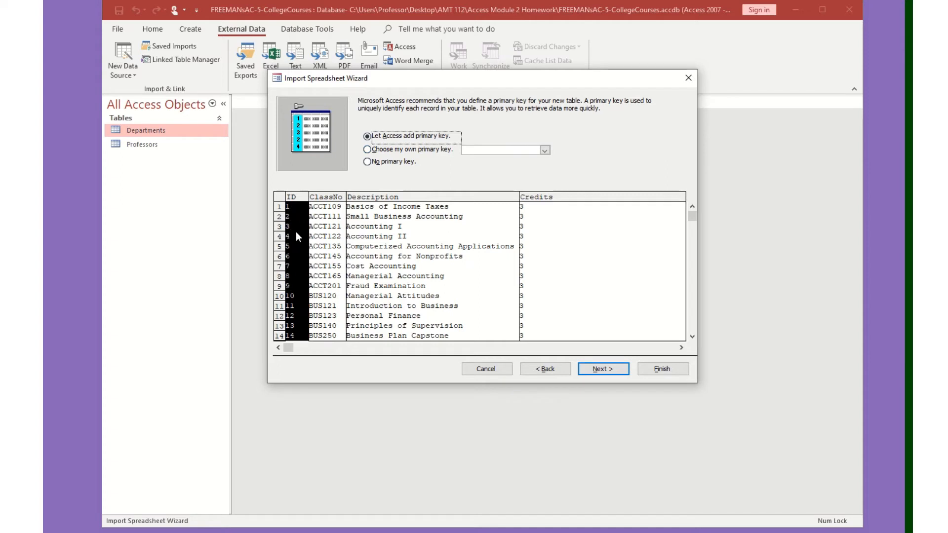
Choose ClassNo as the primary key and finish importing the Classes table without saving steps.
{"action": "left_click", "coordinate": [397, 151]}
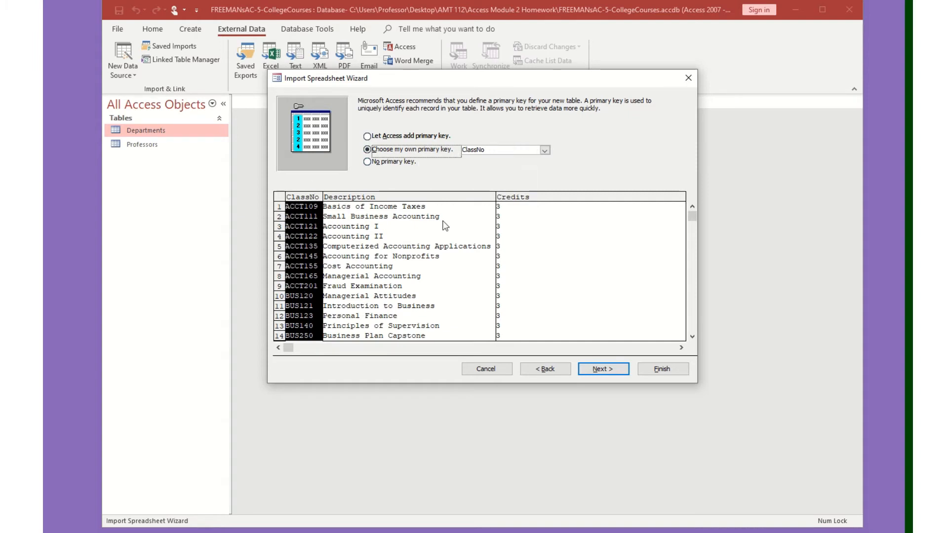
{"action": "left_click", "coordinate": [439, 202]}
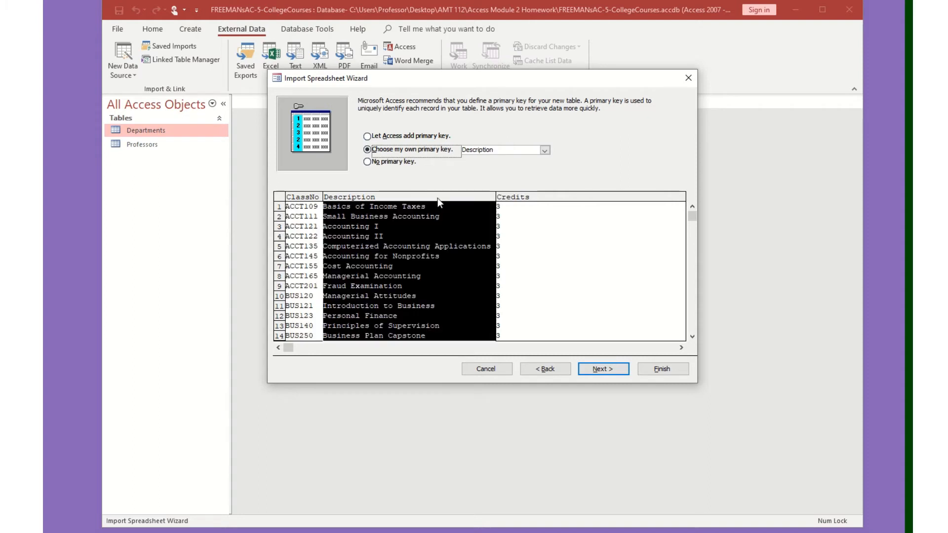
{"action": "left_click", "coordinate": [545, 150]}
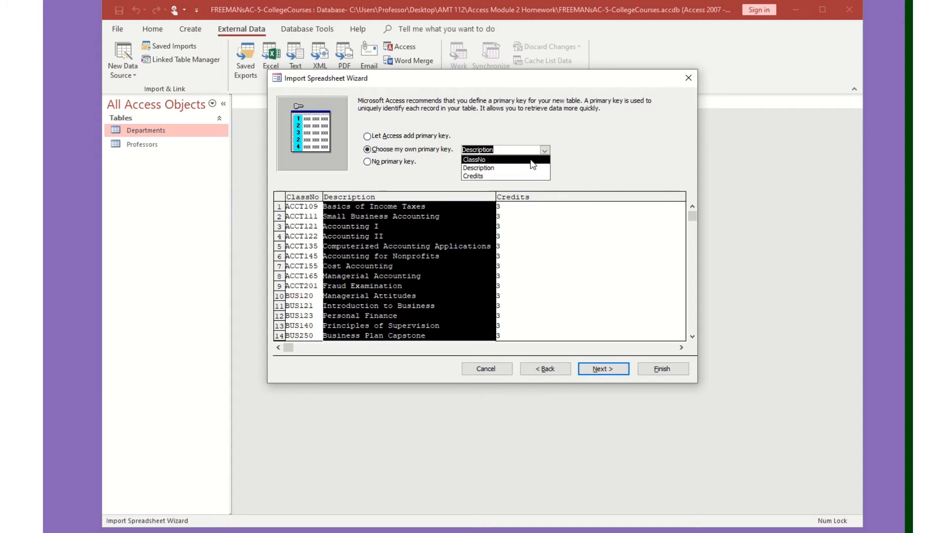
{"action": "left_click", "coordinate": [489, 157]}
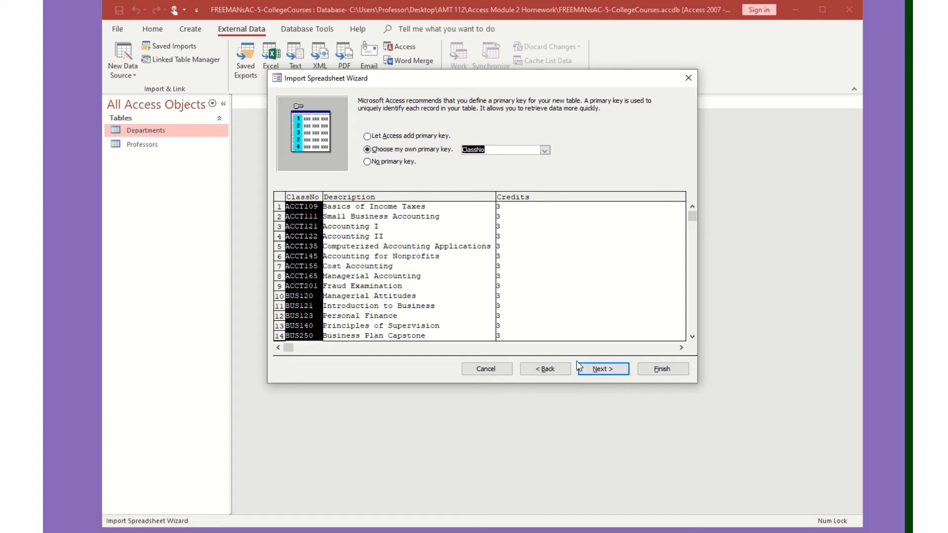
{"action": "left_click", "coordinate": [604, 369]}
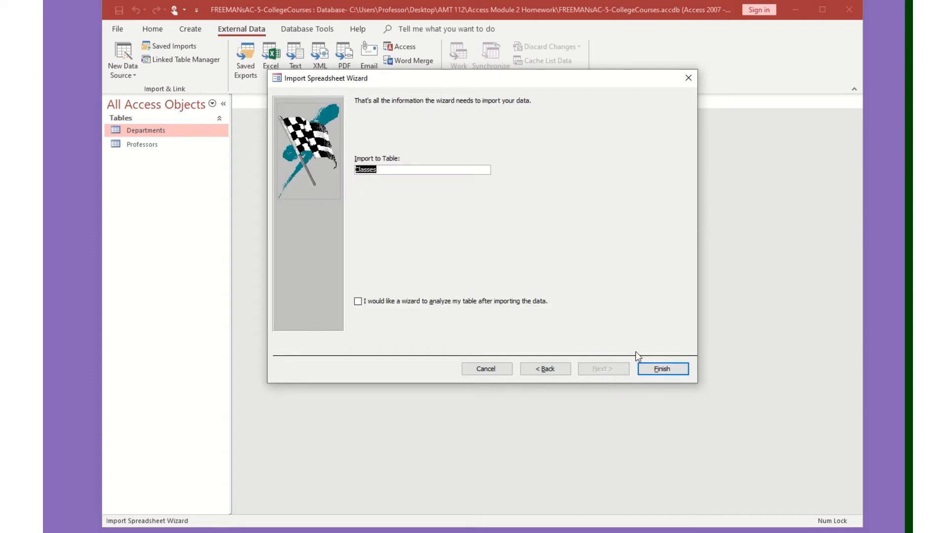
{"action": "left_click", "coordinate": [666, 370]}
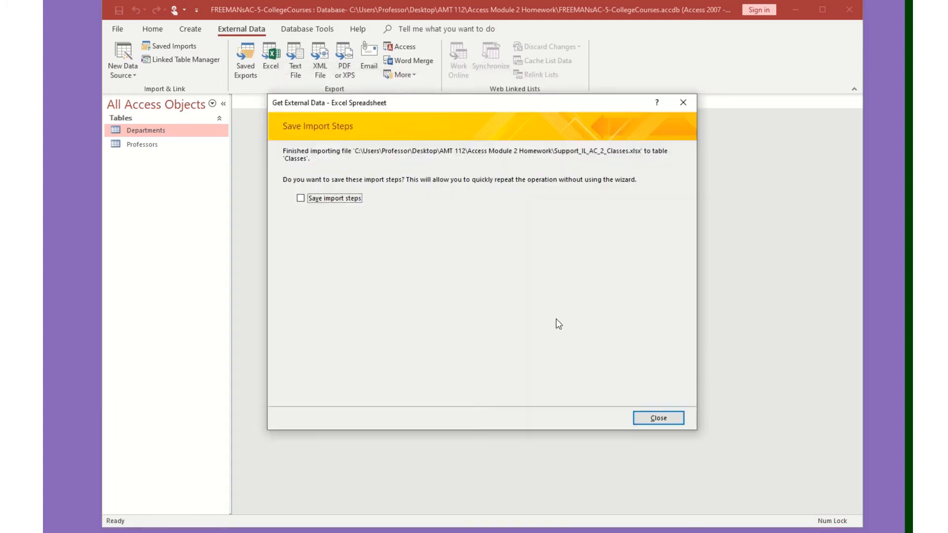
{"action": "left_click", "coordinate": [675, 421]}
Import the Support_IL_AC_2_Enrollments spreadsheet into a new table, using the first row as column headings.
{"action": "left_click", "coordinate": [136, 74]}
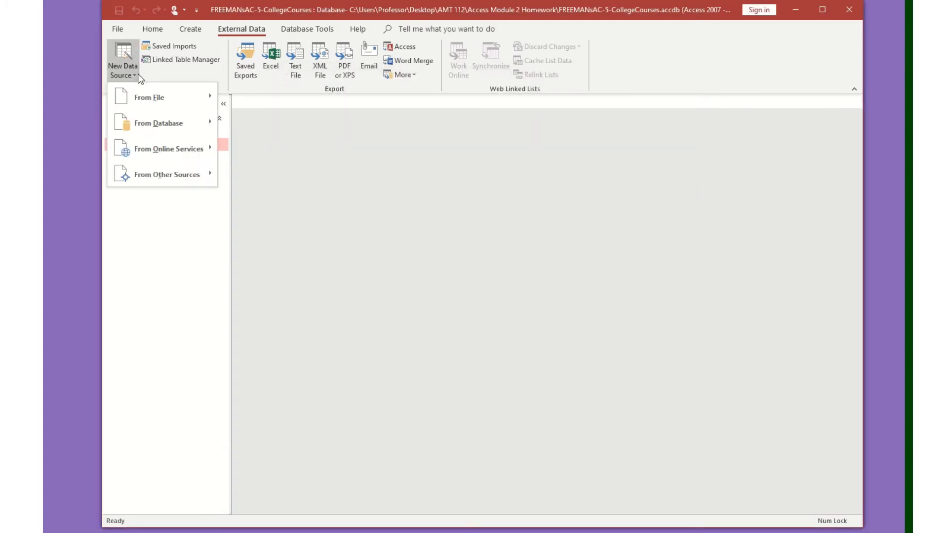
{"action": "mouse_move", "coordinate": [173, 93]}
{"action": "left_click", "coordinate": [235, 98]}
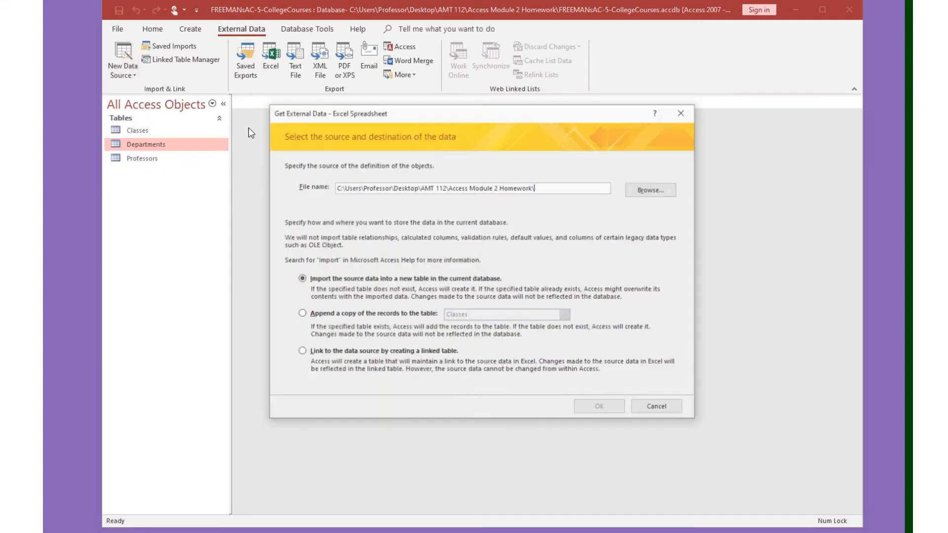
{"action": "left_click", "coordinate": [676, 191]}
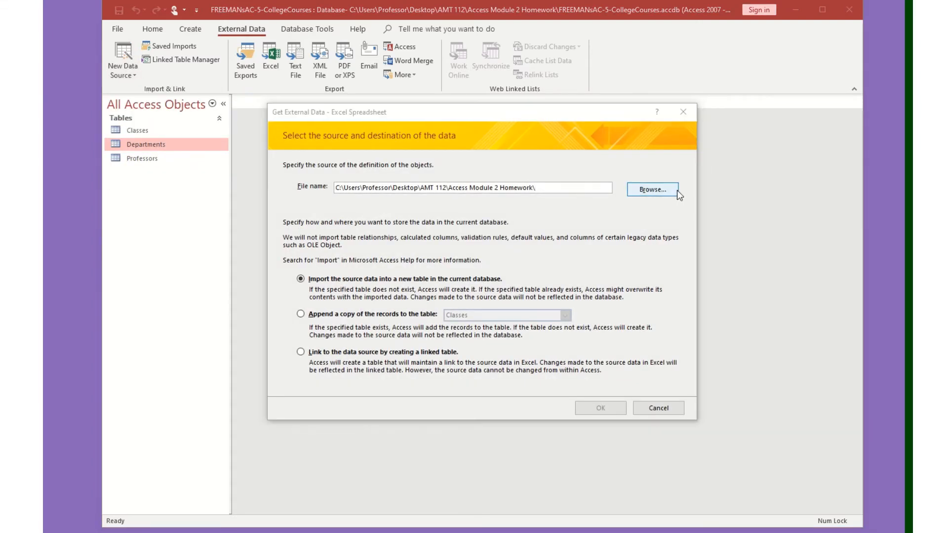
{"action": "double_click", "coordinate": [496, 239]}
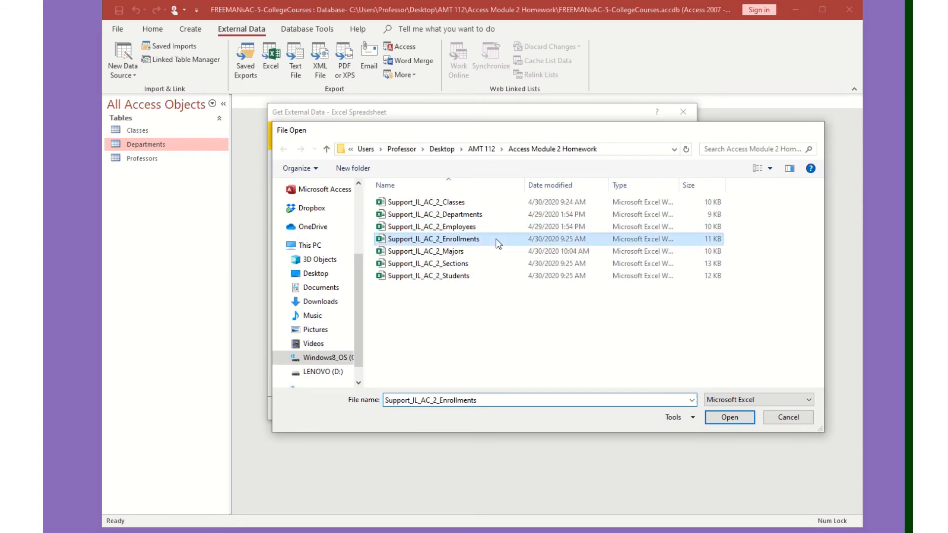
{"action": "left_click", "coordinate": [612, 413]}
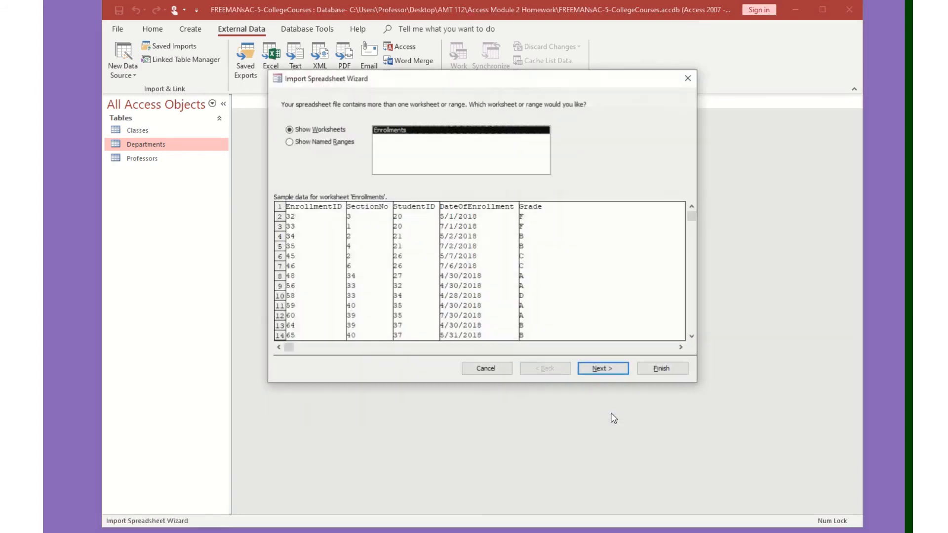
{"action": "left_click", "coordinate": [603, 370]}
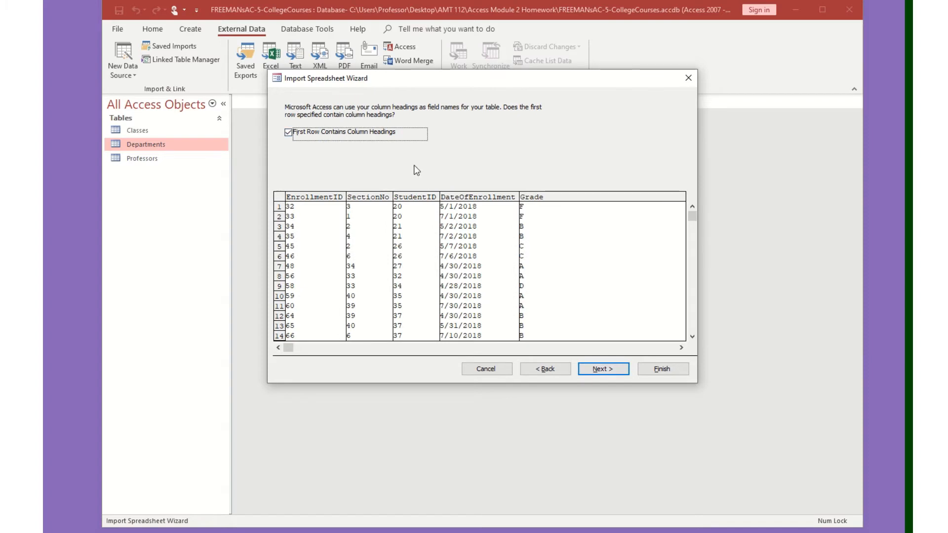
{"action": "left_click", "coordinate": [617, 373]}
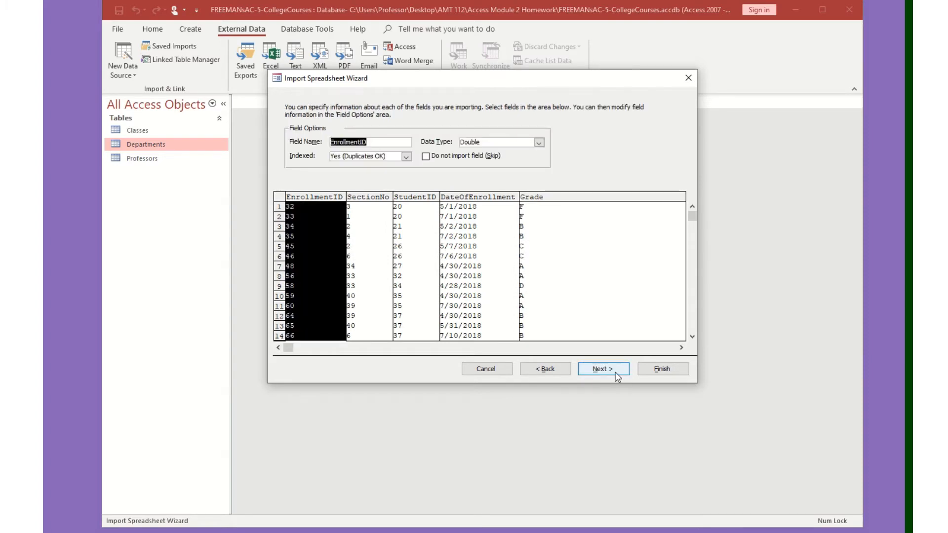
Choose EnrollmentID as the primary key and finish importing the Enrollments table without saving steps.
{"action": "left_click", "coordinate": [614, 369]}
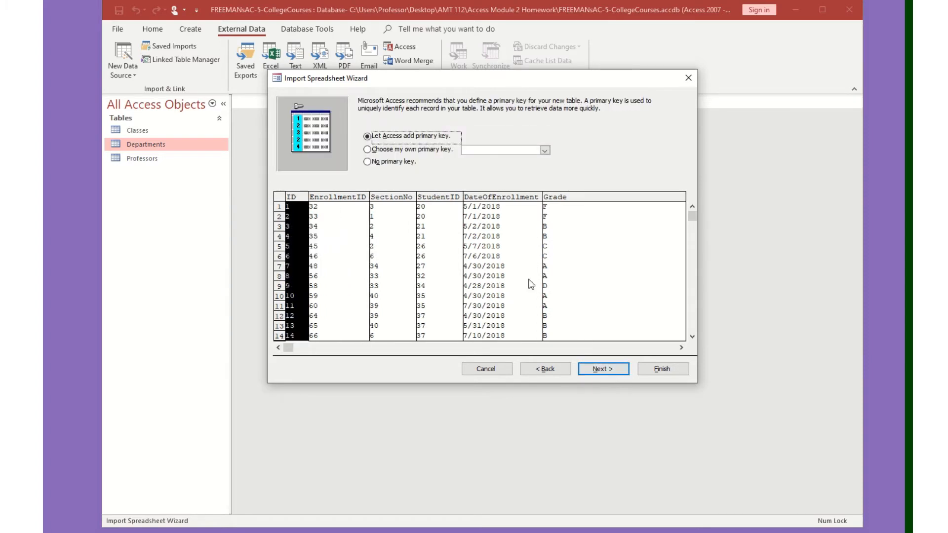
{"action": "left_click", "coordinate": [439, 150]}
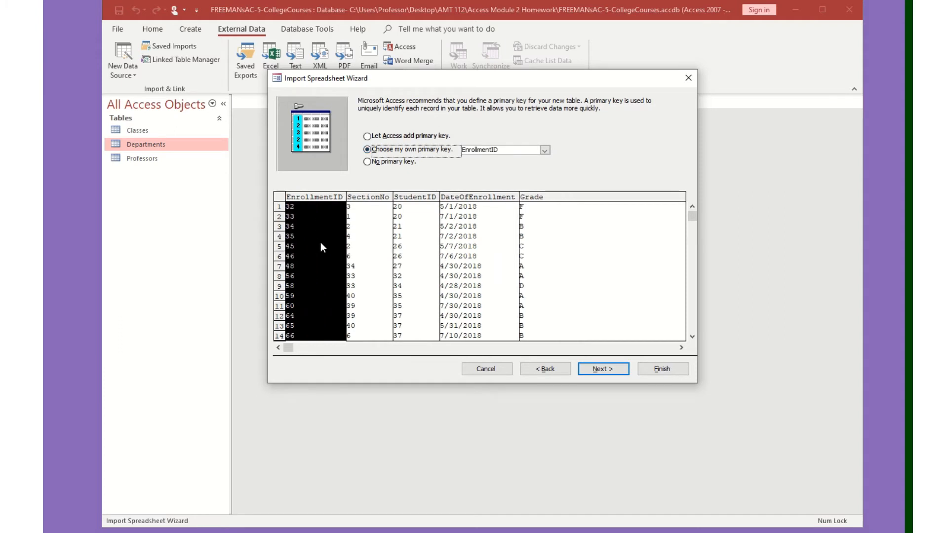
{"action": "left_click", "coordinate": [603, 370]}
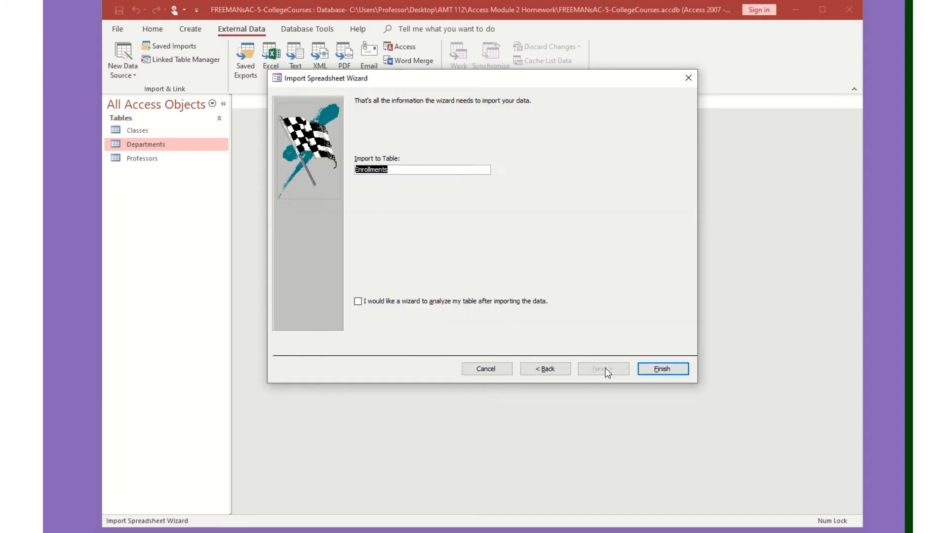
{"action": "left_click", "coordinate": [662, 369]}
{"action": "left_click", "coordinate": [661, 419]}
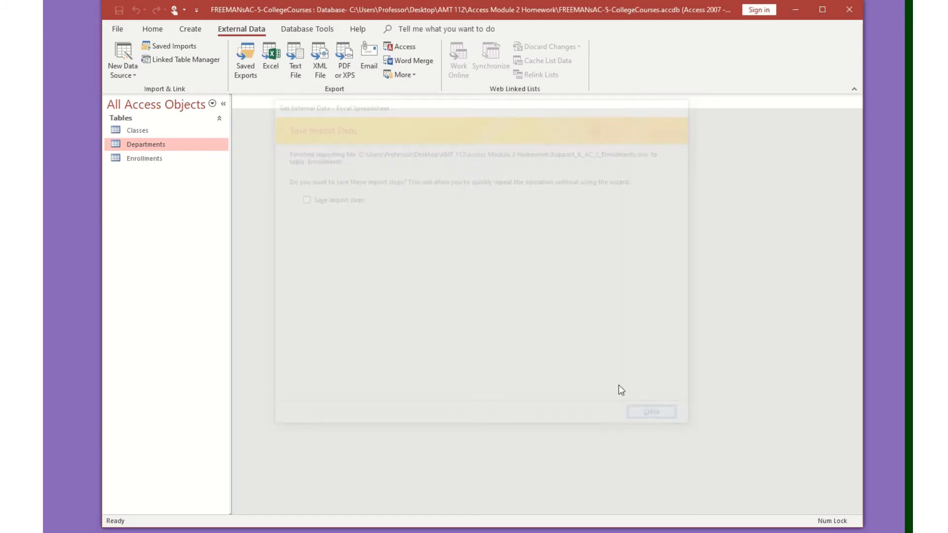
Import the Support_IL_AC_2_Sections spreadsheet into a new table, using the first row as column headings.
{"action": "left_click", "coordinate": [137, 74]}
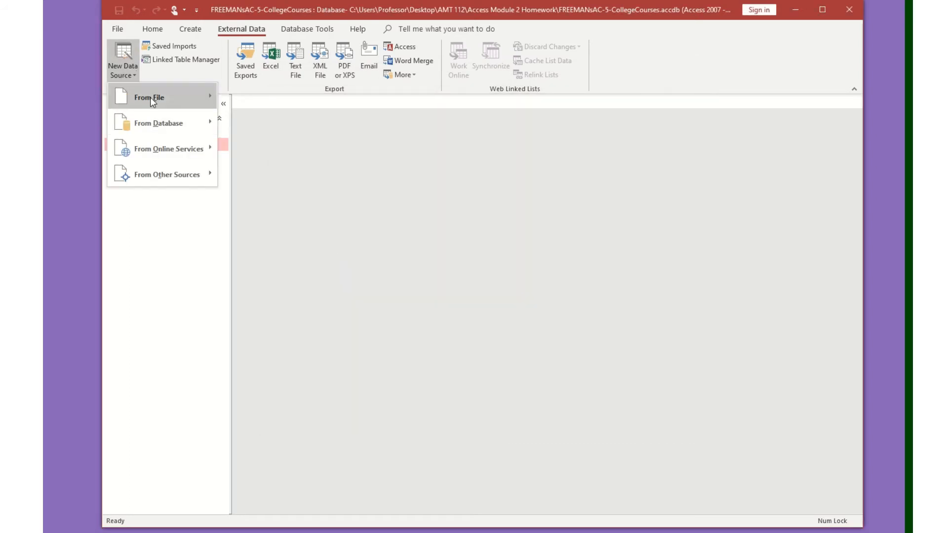
{"action": "mouse_move", "coordinate": [150, 96]}
{"action": "left_click", "coordinate": [242, 97]}
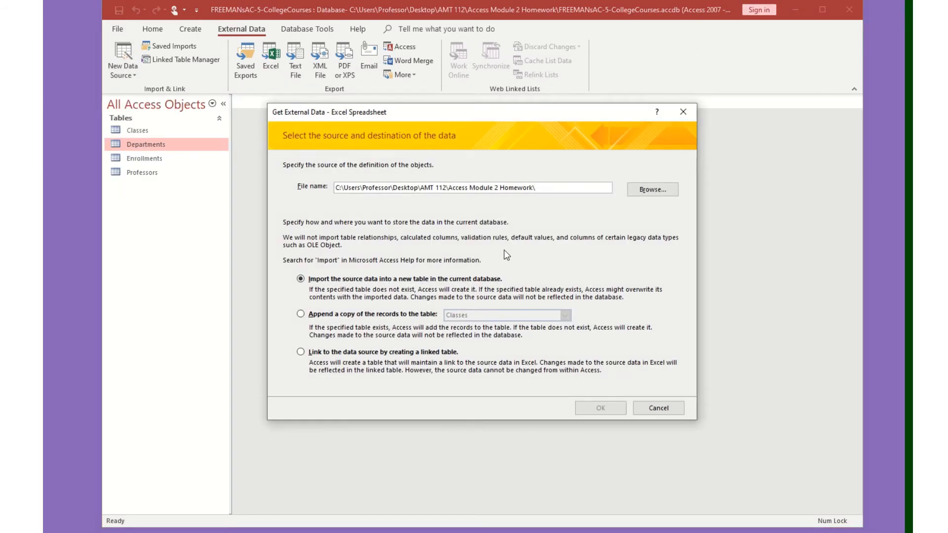
{"action": "left_click", "coordinate": [657, 189]}
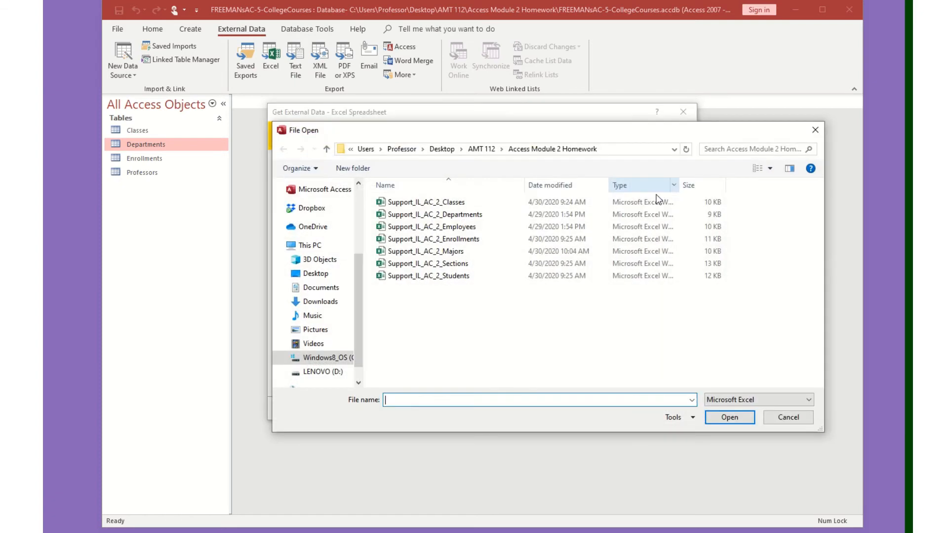
{"action": "double_click", "coordinate": [475, 264]}
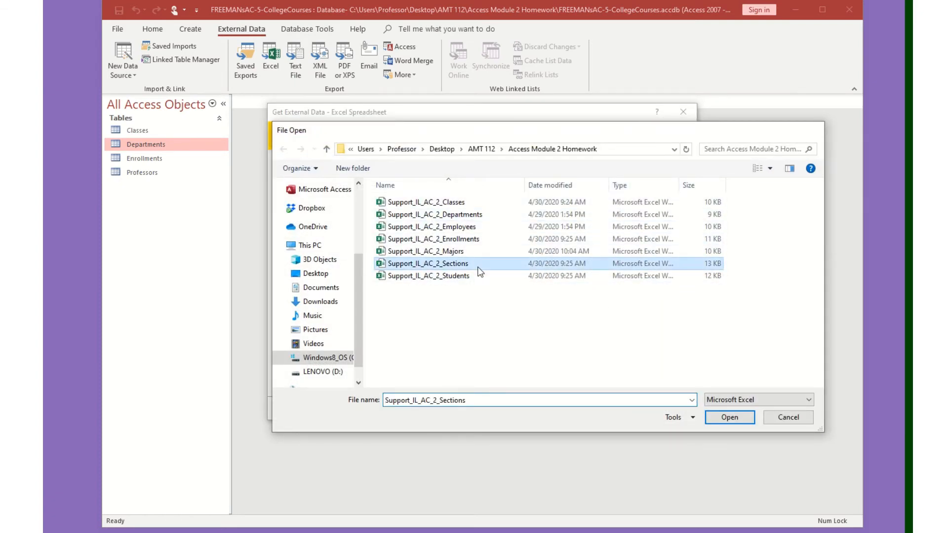
{"action": "left_click", "coordinate": [579, 410]}
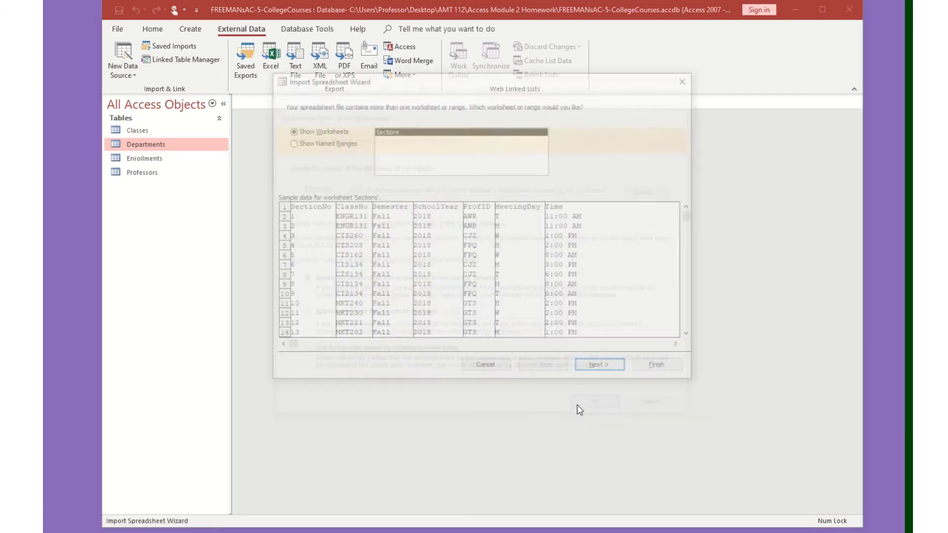
{"action": "left_click", "coordinate": [599, 369]}
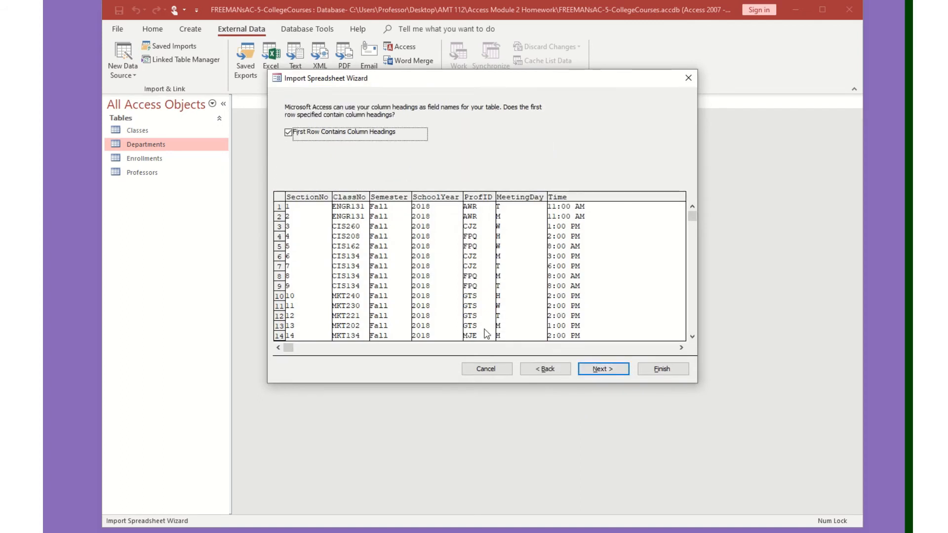
{"action": "left_click", "coordinate": [604, 369]}
Choose SectionNo as the primary key and finish importing the Sections table without saving steps.
{"action": "left_click", "coordinate": [603, 370]}
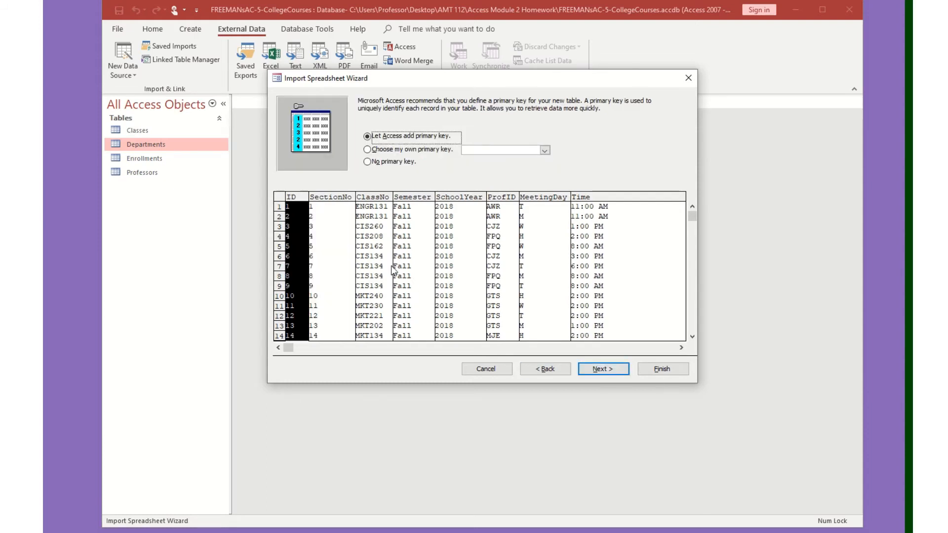
{"action": "left_click", "coordinate": [410, 150]}
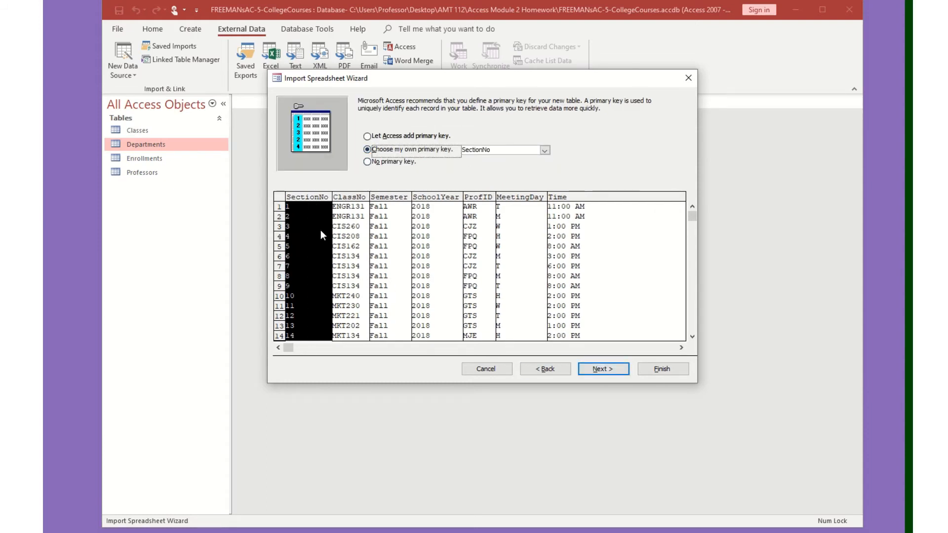
{"action": "left_click", "coordinate": [607, 371]}
{"action": "left_click", "coordinate": [666, 367]}
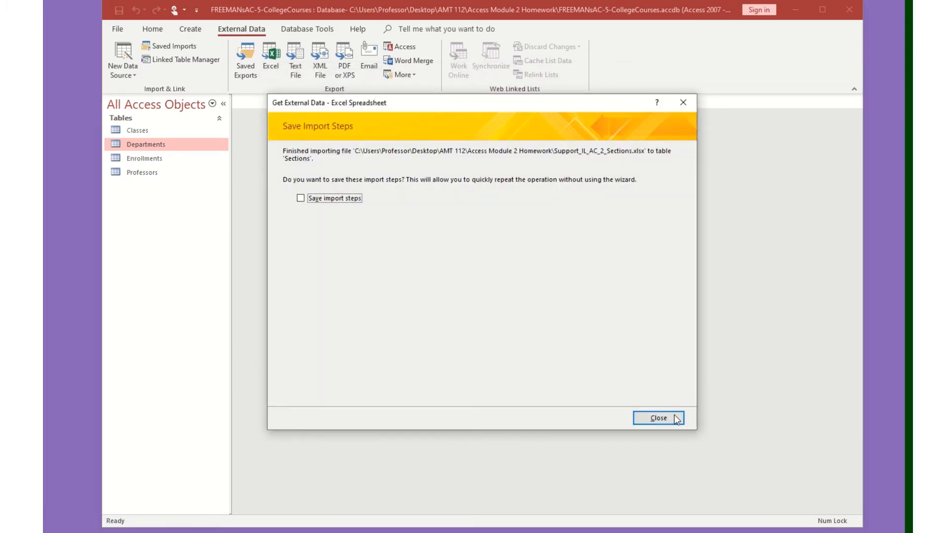
{"action": "left_click", "coordinate": [676, 418]}
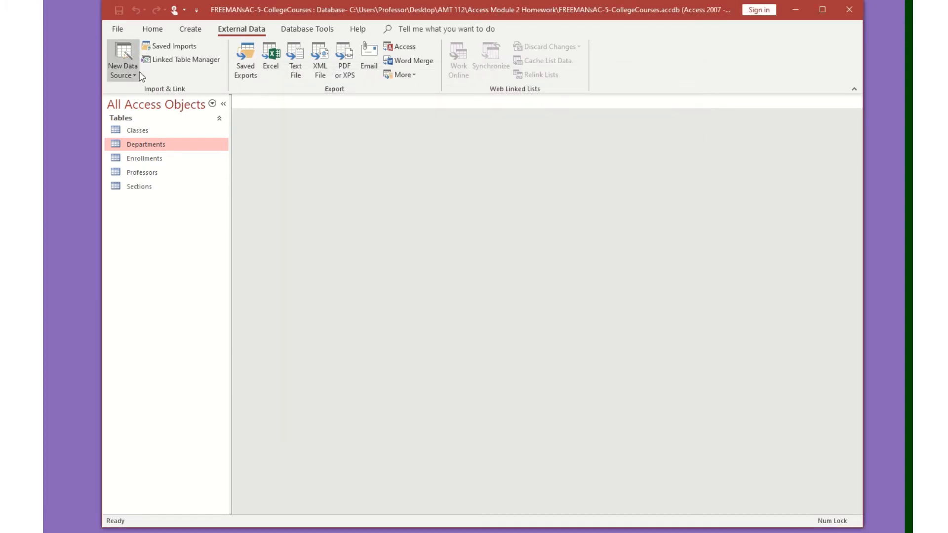
Import the Support_IL_AC_2_Students spreadsheet into a new table, turning on First Row Contains Column Headings.
{"action": "left_click", "coordinate": [123, 69]}
{"action": "mouse_move", "coordinate": [143, 99]}
{"action": "left_click", "coordinate": [265, 113]}
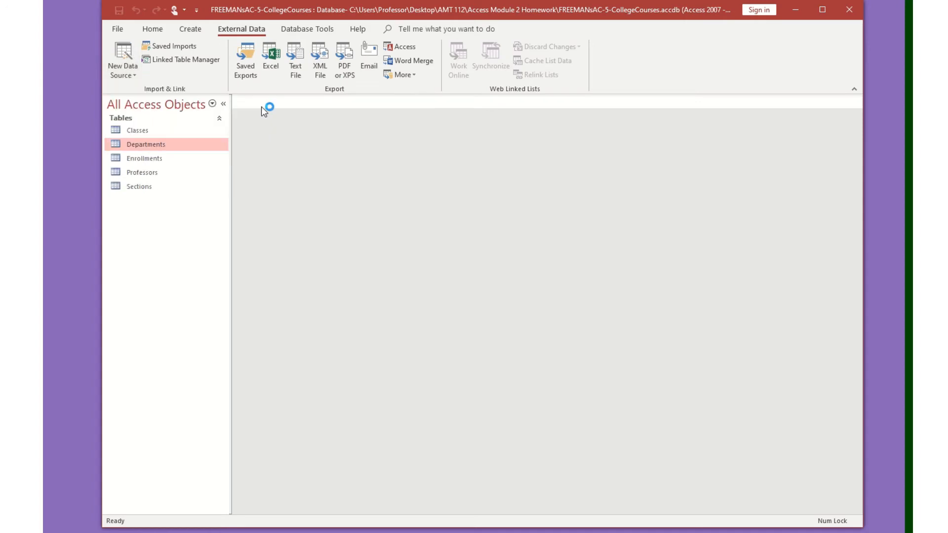
{"action": "left_click", "coordinate": [651, 189]}
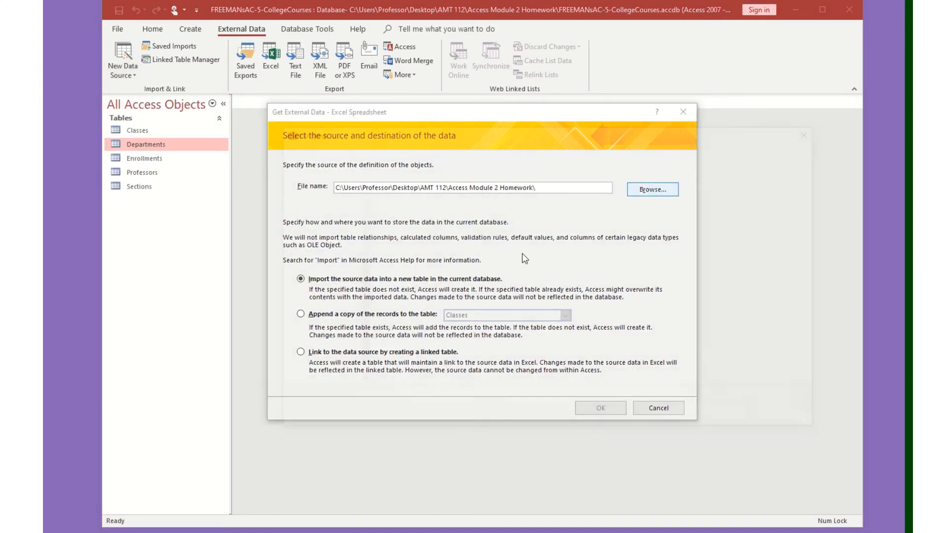
{"action": "double_click", "coordinate": [458, 279]}
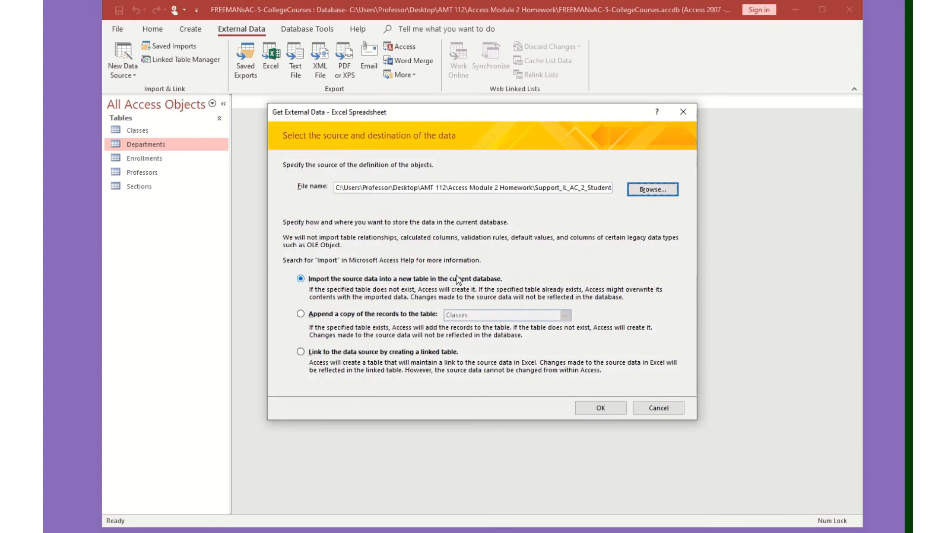
{"action": "left_click", "coordinate": [621, 414]}
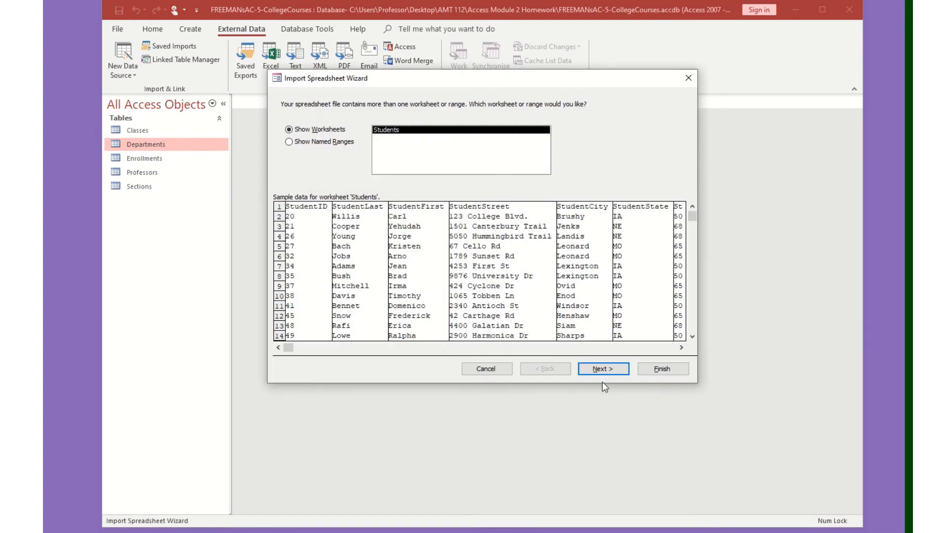
{"action": "left_click", "coordinate": [608, 371]}
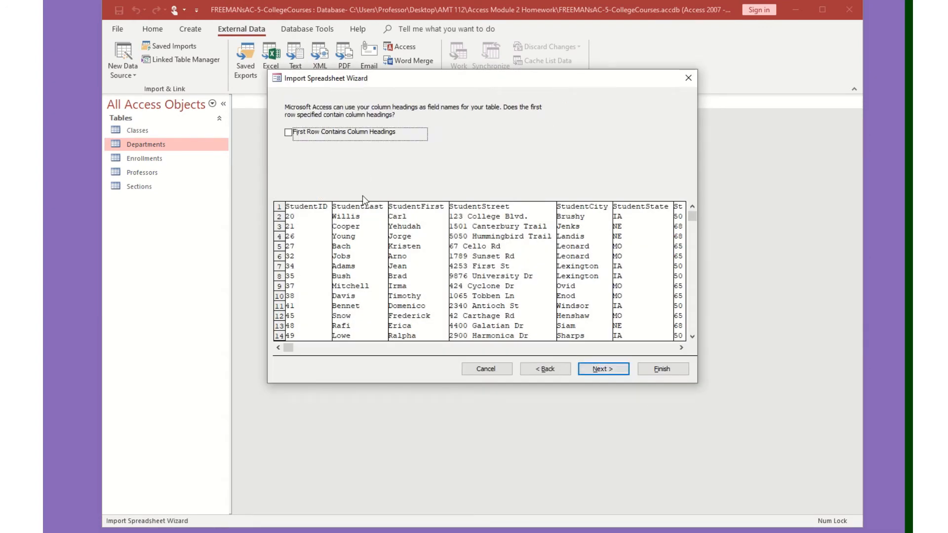
{"action": "left_click", "coordinate": [292, 133]}
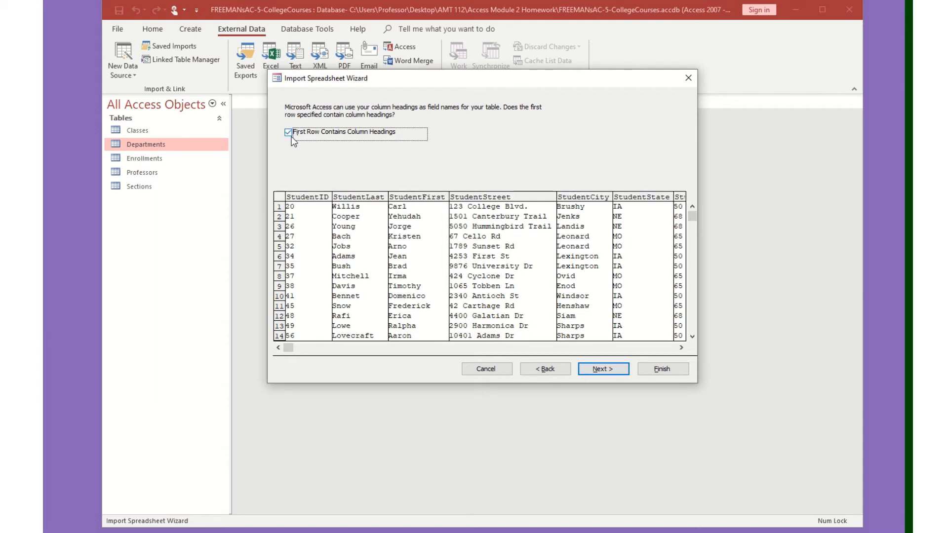
{"action": "left_click", "coordinate": [612, 370]}
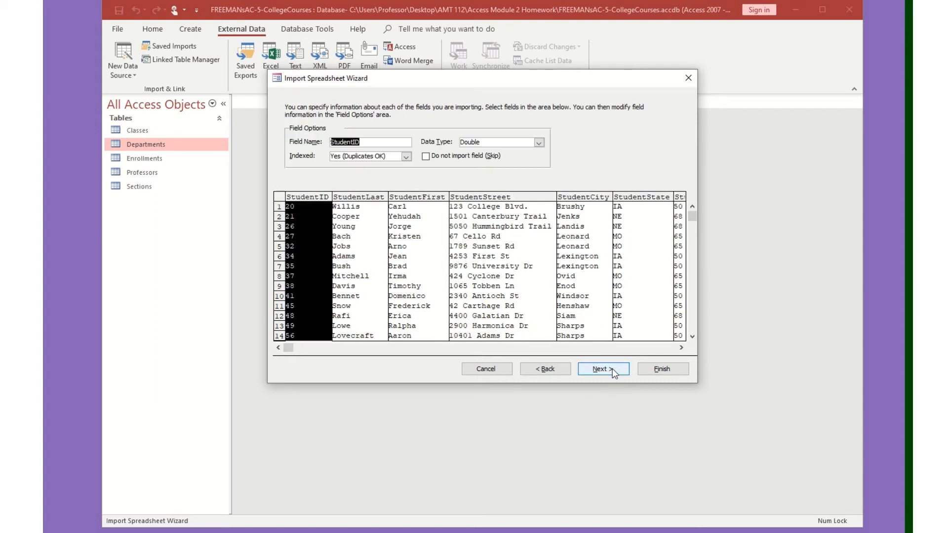
Choose StudentID as the primary key and finish importing the Students table without saving steps.
{"action": "left_click", "coordinate": [613, 370]}
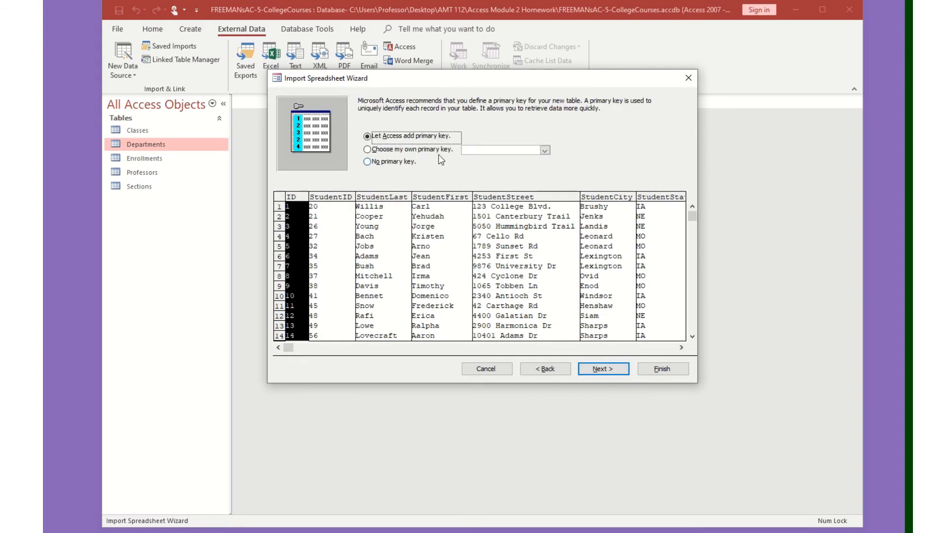
{"action": "left_click", "coordinate": [437, 151]}
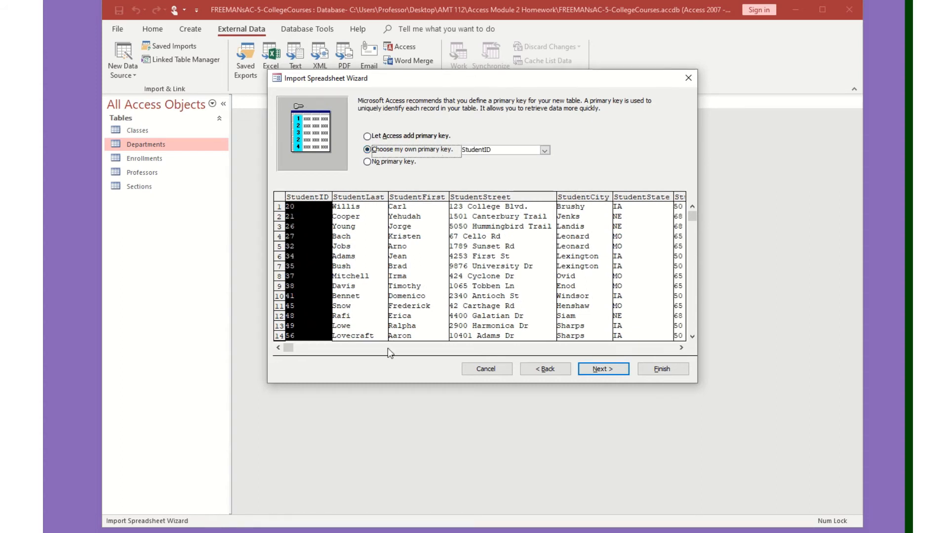
{"action": "left_click", "coordinate": [600, 369]}
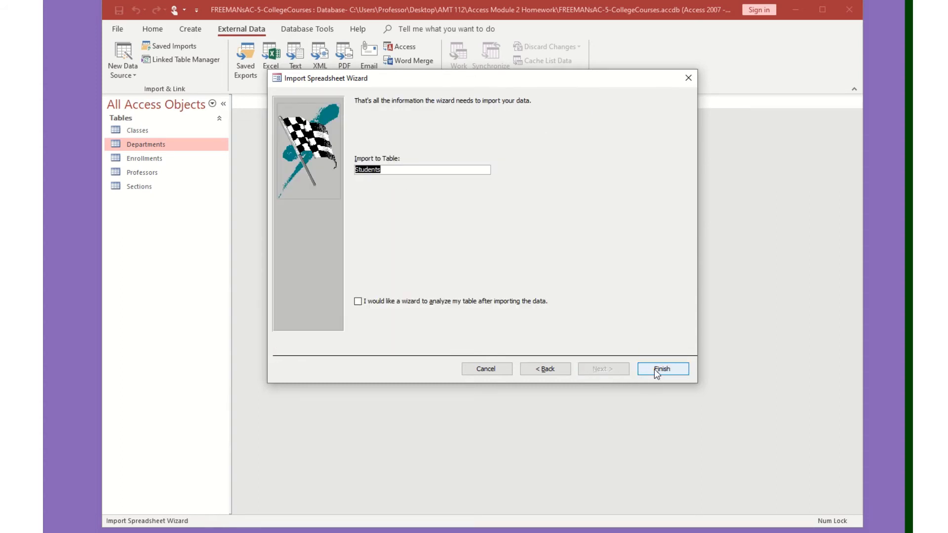
{"action": "left_click", "coordinate": [669, 368]}
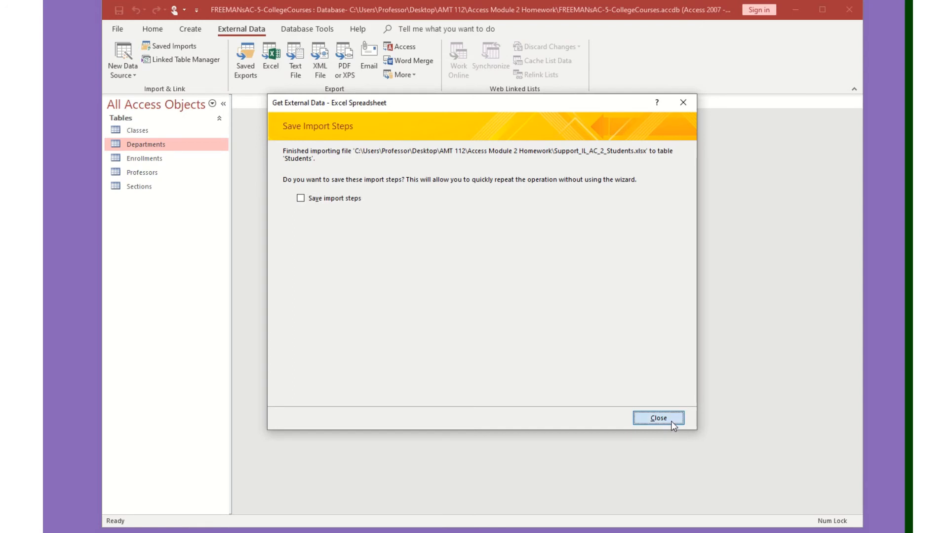
{"action": "left_click", "coordinate": [671, 421]}
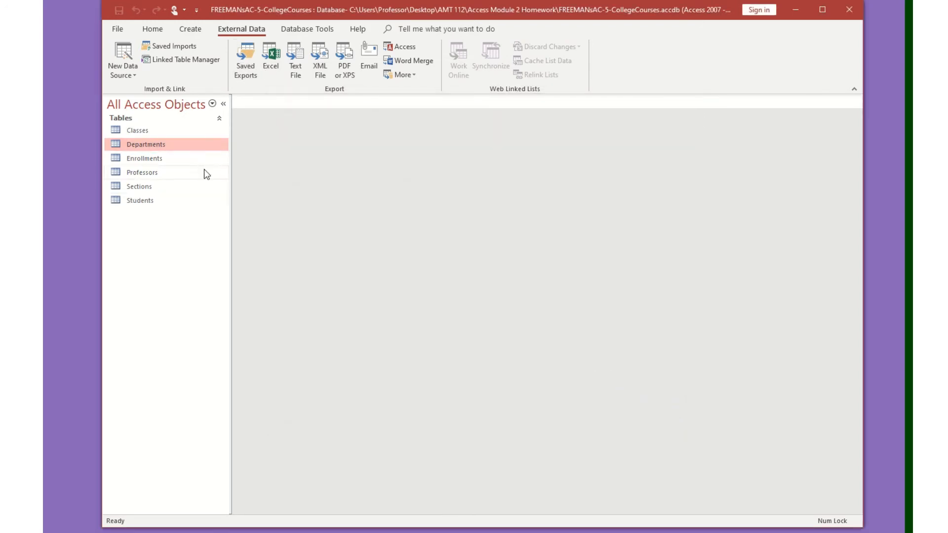
Open the Relationships window for the database.
{"action": "left_click", "coordinate": [306, 29]}
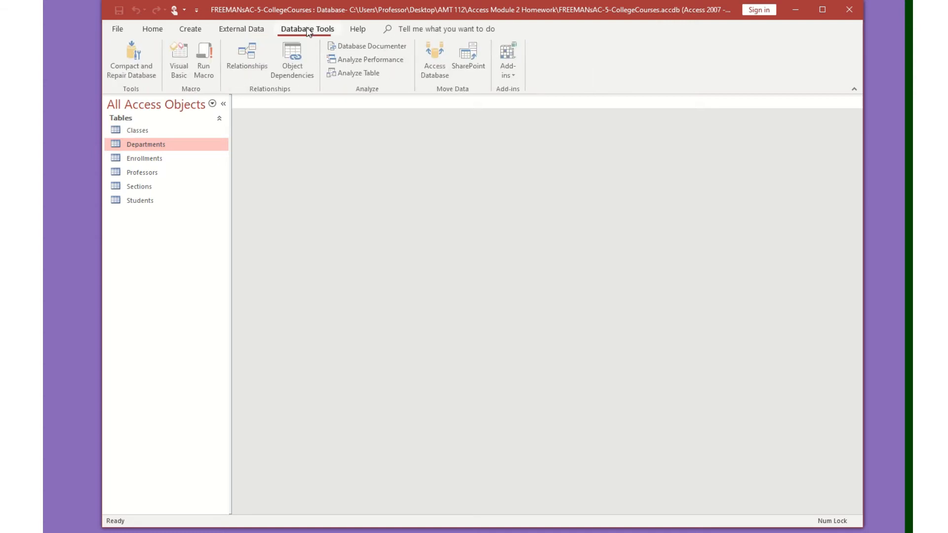
{"action": "left_click", "coordinate": [248, 49]}
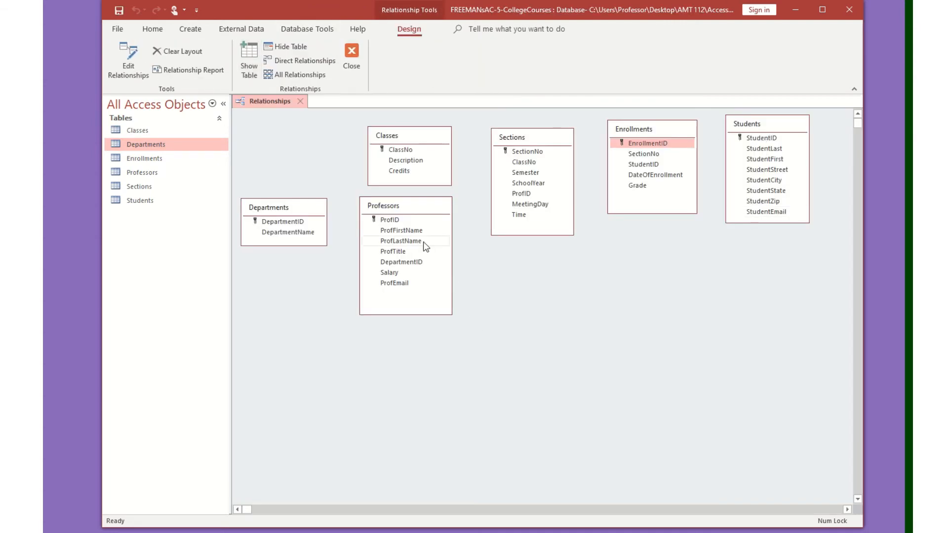
Relate Departments to Professors on DepartmentID, enforcing referential integrity.
{"action": "left_click", "coordinate": [249, 64]}
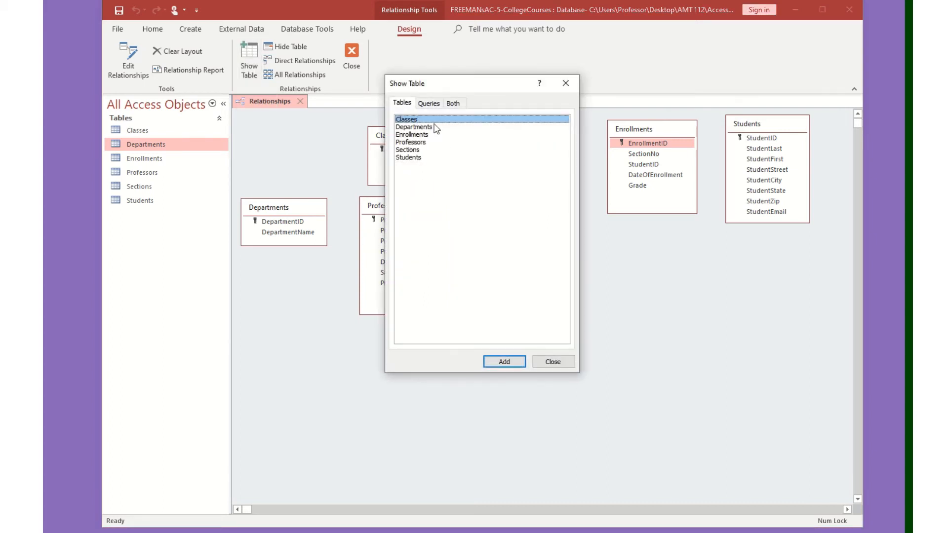
{"action": "left_click", "coordinate": [566, 85]}
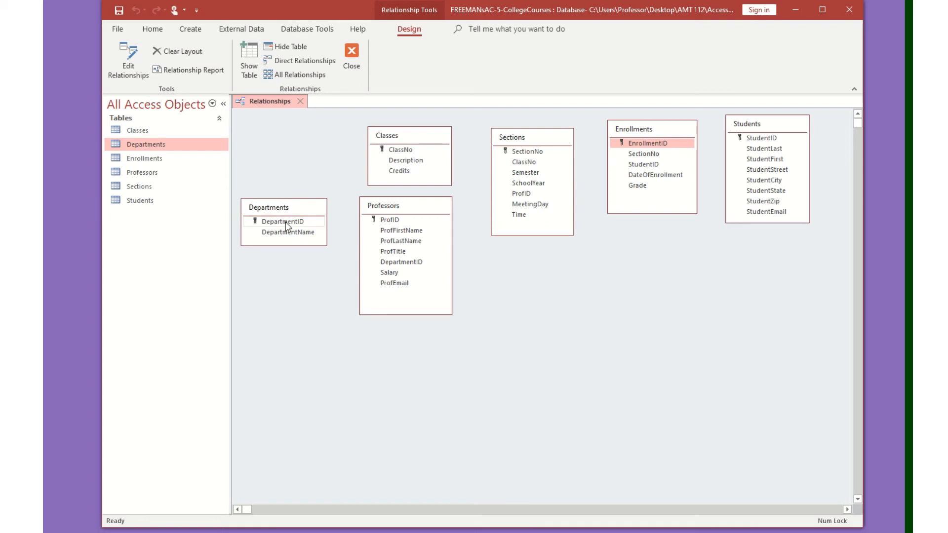
{"action": "left_click_drag", "start_coordinate": [285, 221], "coordinate": [395, 262]}
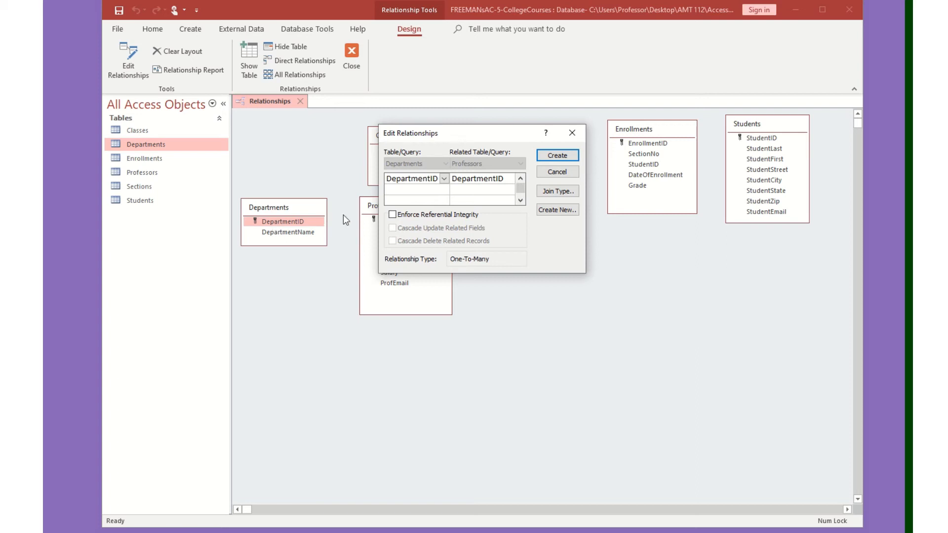
{"action": "left_click", "coordinate": [407, 218]}
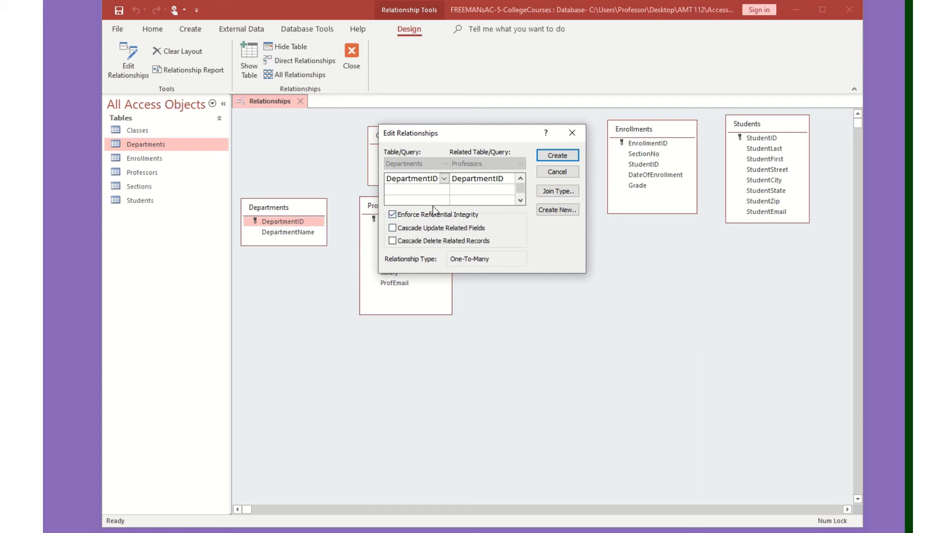
{"action": "left_click", "coordinate": [557, 157]}
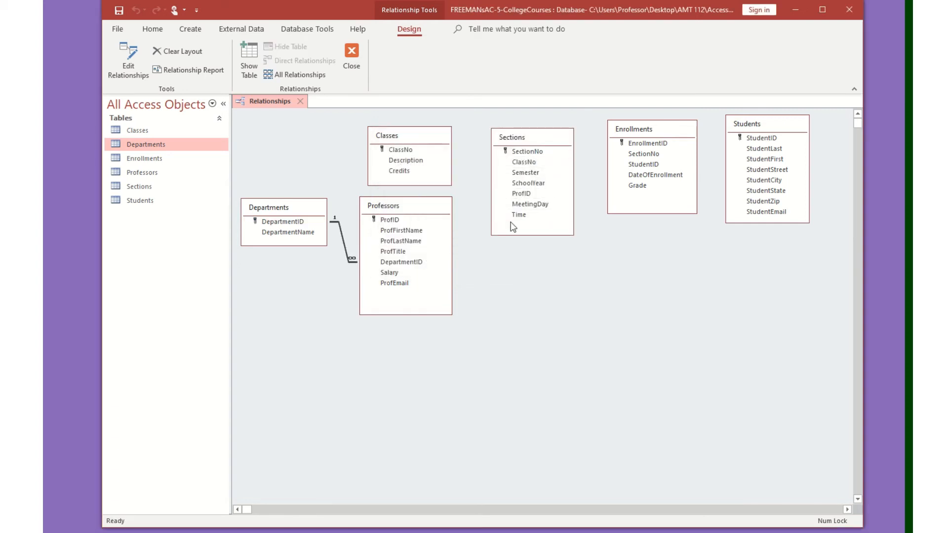
Relate Classes to Sections on ClassNo, enforcing referential integrity.
{"action": "left_click", "coordinate": [401, 149]}
{"action": "left_click_drag", "start_coordinate": [402, 153], "coordinate": [524, 163]}
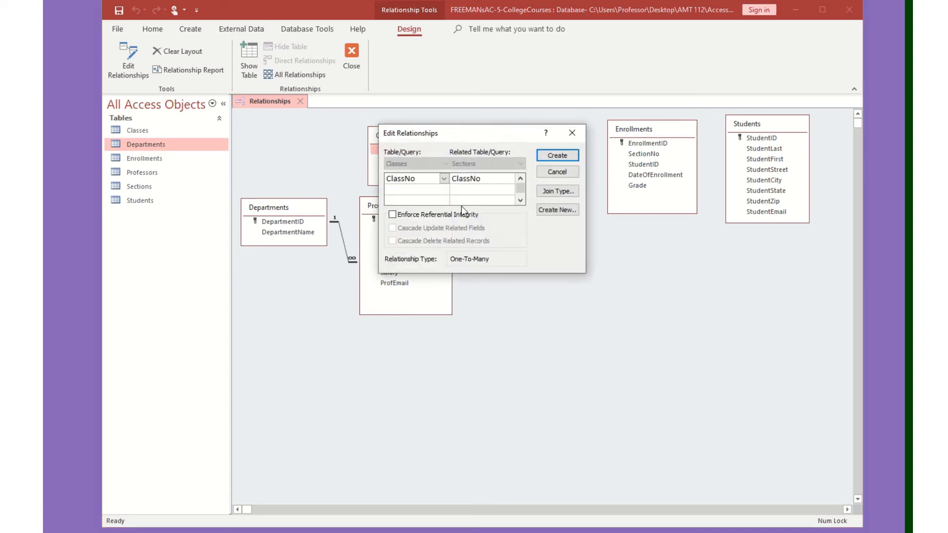
{"action": "left_click", "coordinate": [438, 215]}
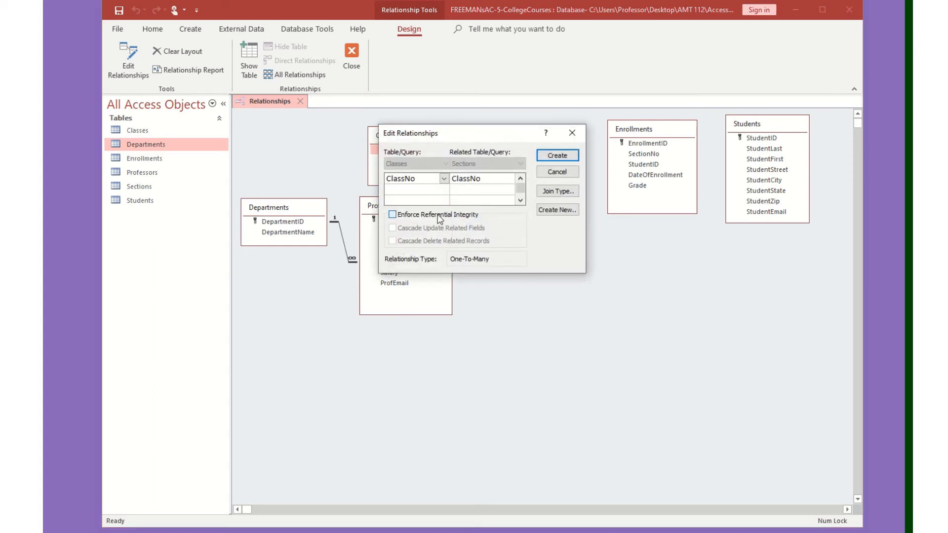
{"action": "left_click", "coordinate": [557, 155]}
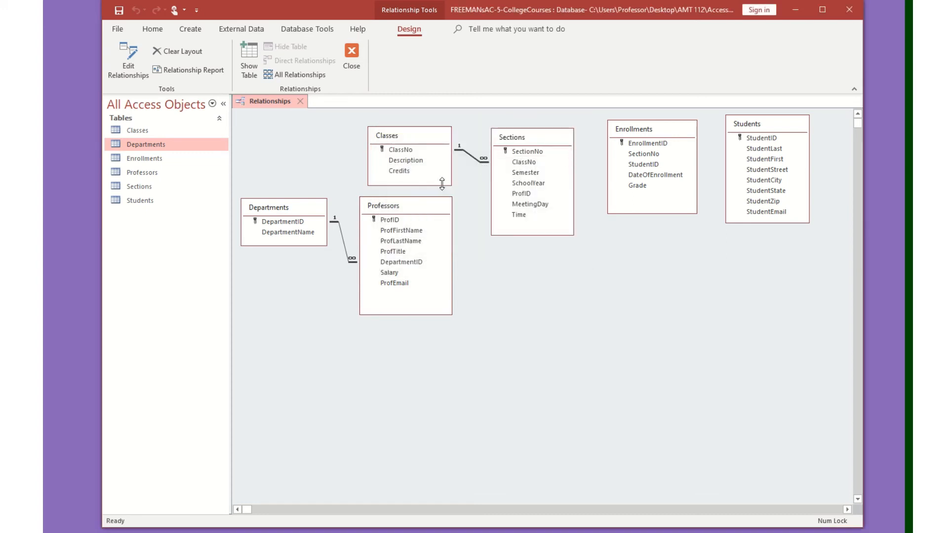
Relate Professors to Sections on ProfID, enforcing referential integrity.
{"action": "left_click", "coordinate": [390, 220]}
{"action": "left_click_drag", "start_coordinate": [388, 223], "coordinate": [521, 194]}
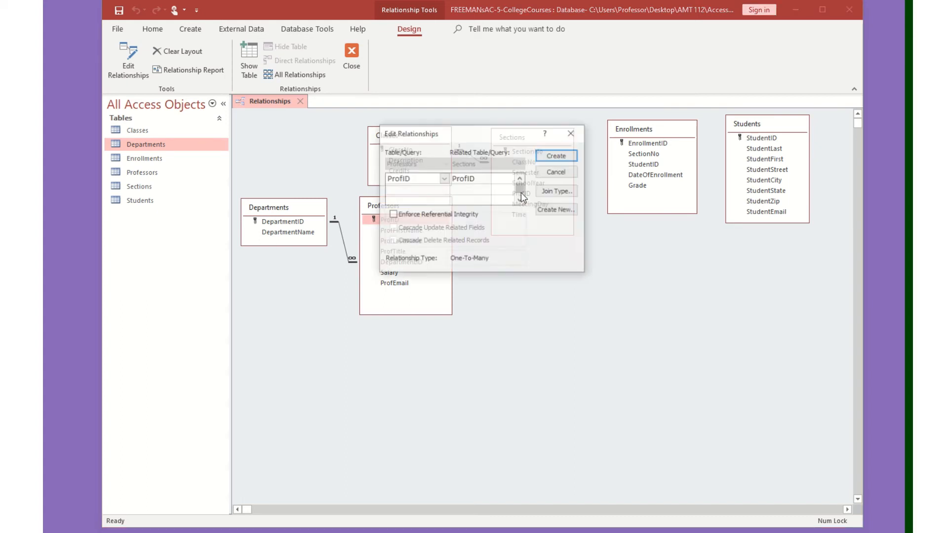
{"action": "left_click", "coordinate": [422, 213]}
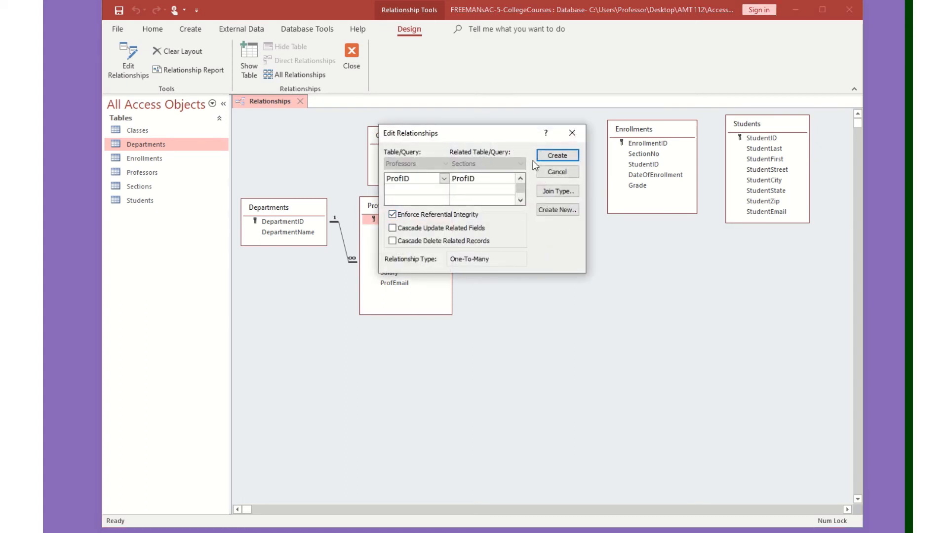
{"action": "left_click", "coordinate": [558, 155]}
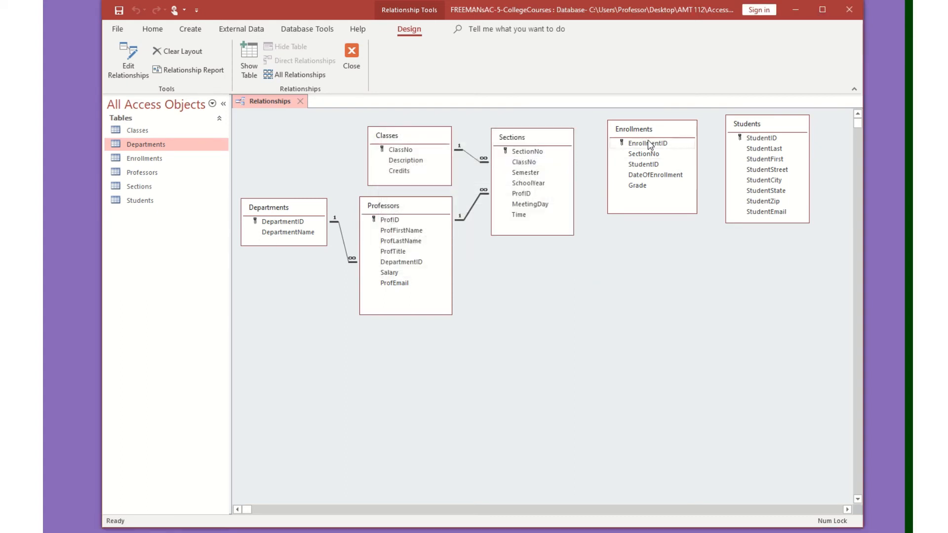
Relate Students to Enrollments on StudentID, enforcing referential integrity.
{"action": "left_click", "coordinate": [761, 138]}
{"action": "left_click_drag", "start_coordinate": [761, 139], "coordinate": [653, 169]}
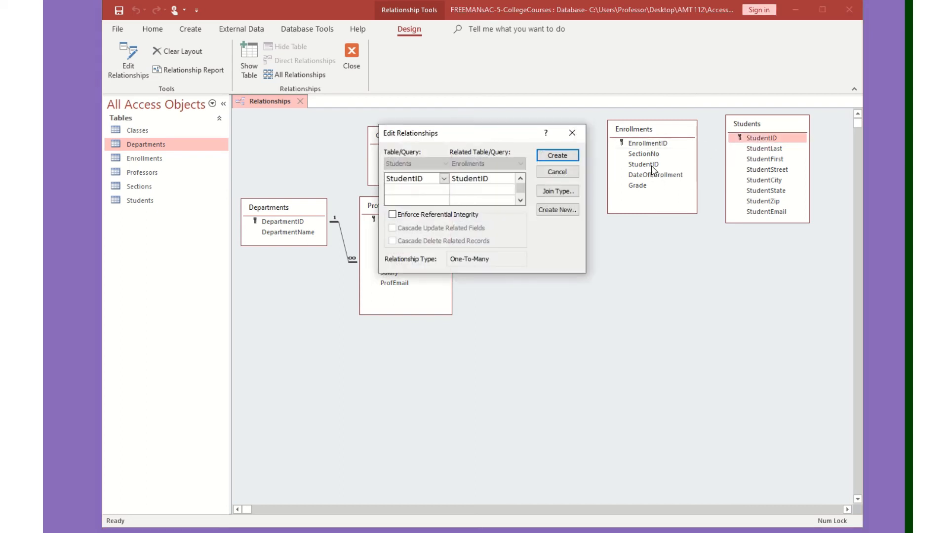
{"action": "left_click", "coordinate": [426, 213]}
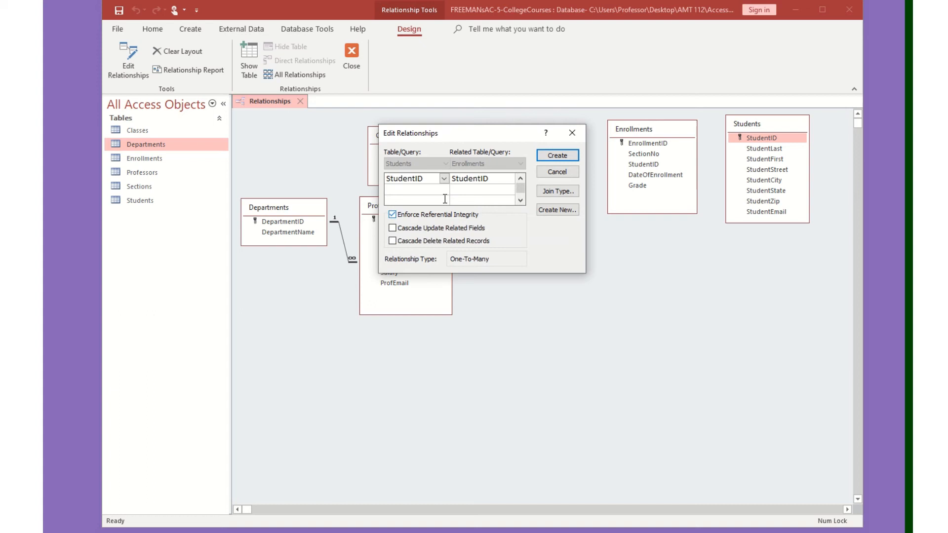
{"action": "left_click", "coordinate": [556, 156]}
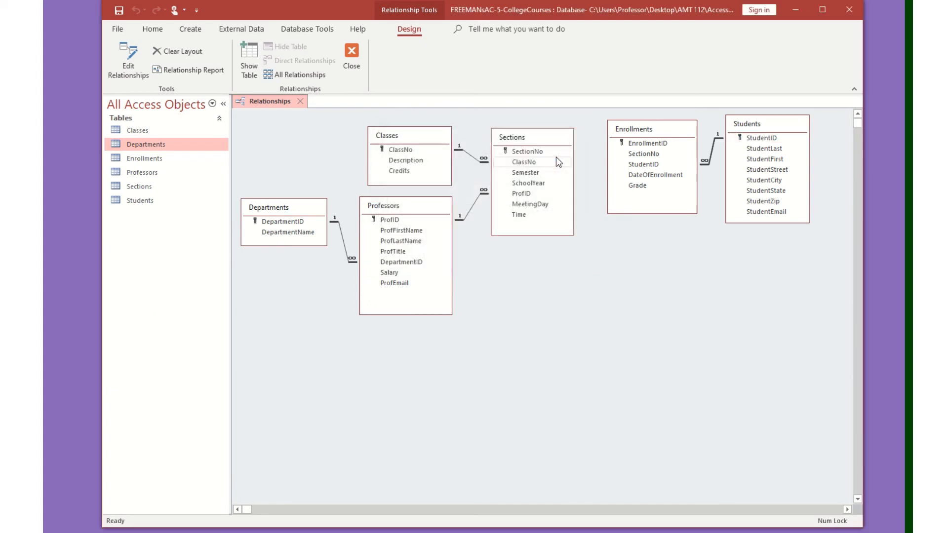
Relate Sections to Enrollments on SectionNo, enforcing referential integrity.
{"action": "left_click", "coordinate": [647, 144]}
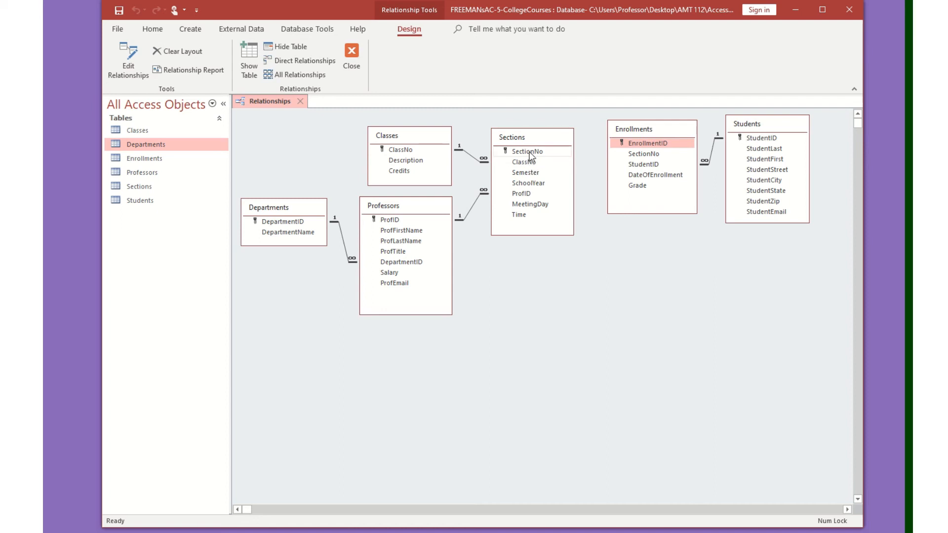
{"action": "left_click_drag", "start_coordinate": [530, 156], "coordinate": [638, 157]}
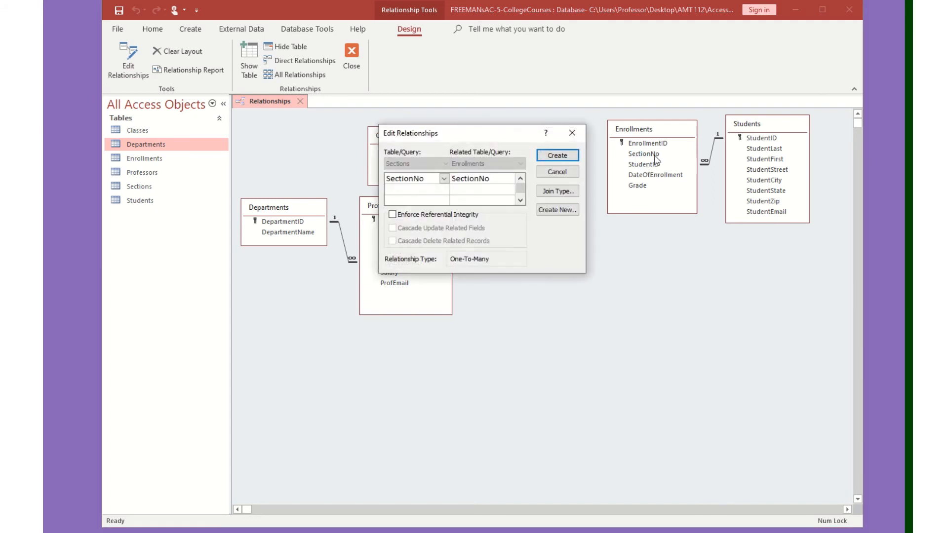
{"action": "left_click", "coordinate": [392, 214]}
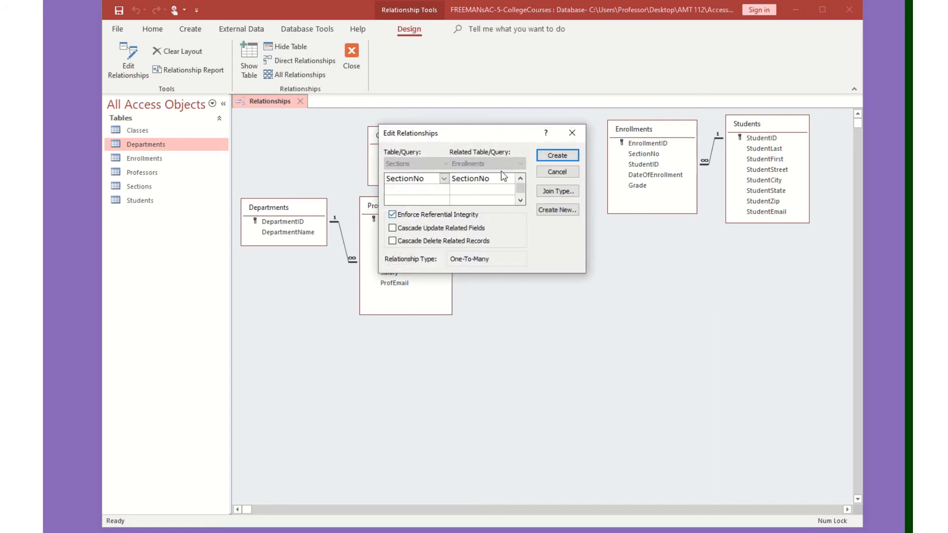
{"action": "left_click", "coordinate": [560, 156]}
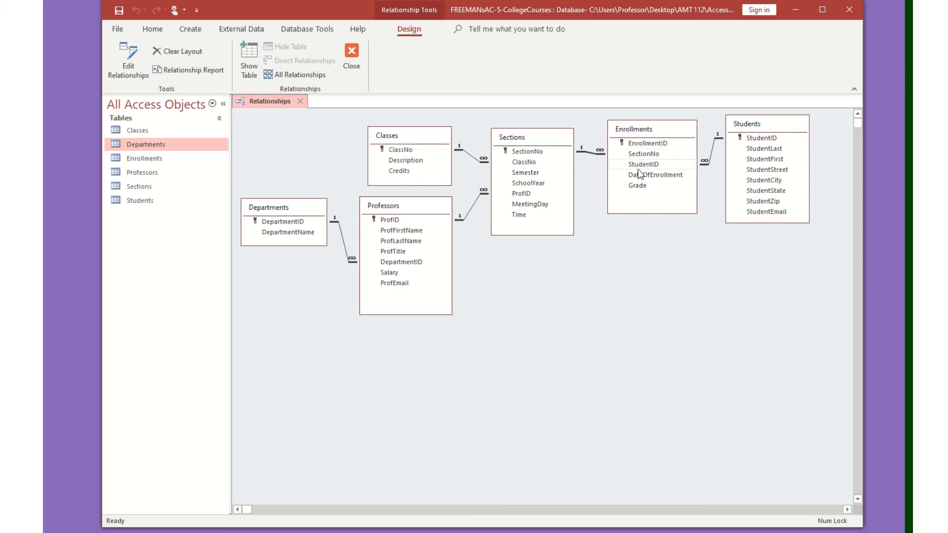
Close the Relationships window, then open and close the Departments table datasheet.
{"action": "left_click", "coordinate": [303, 105]}
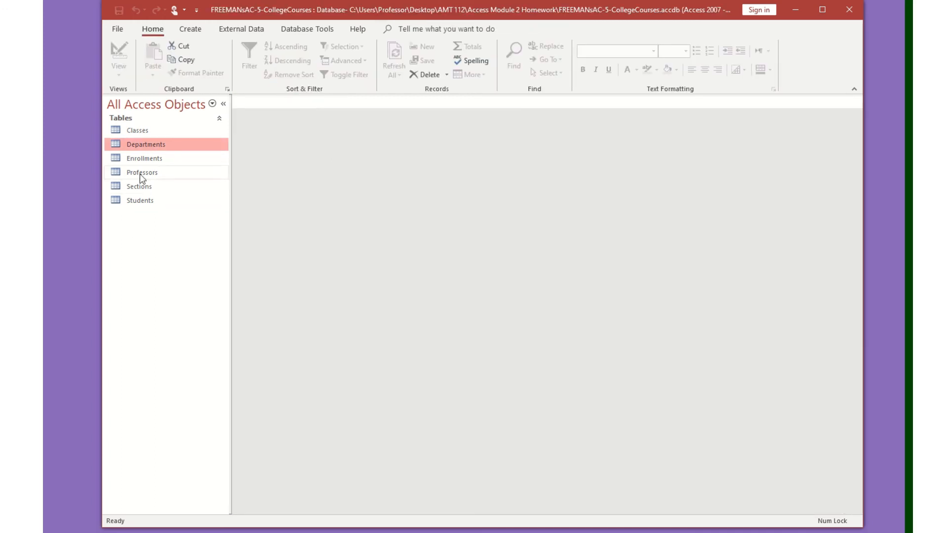
{"action": "double_click", "coordinate": [172, 151]}
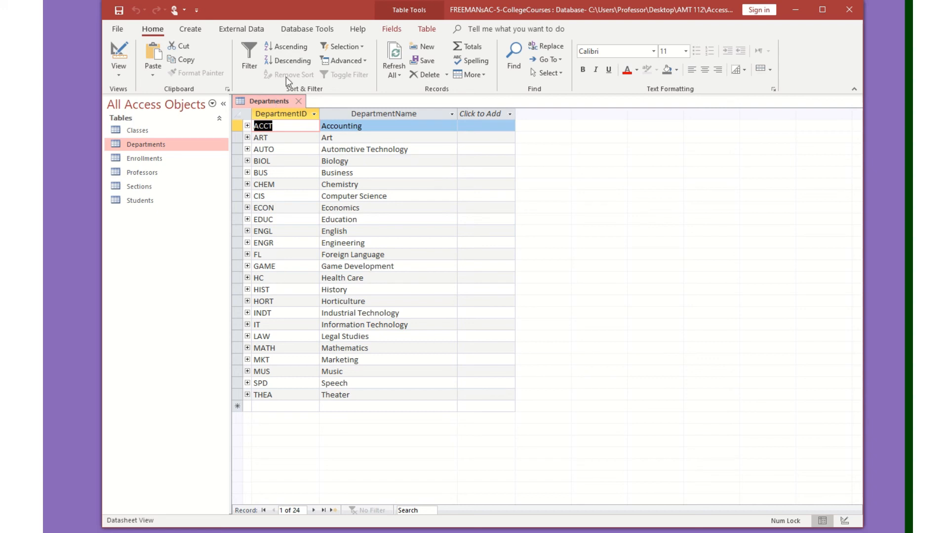
{"action": "left_click", "coordinate": [298, 102]}
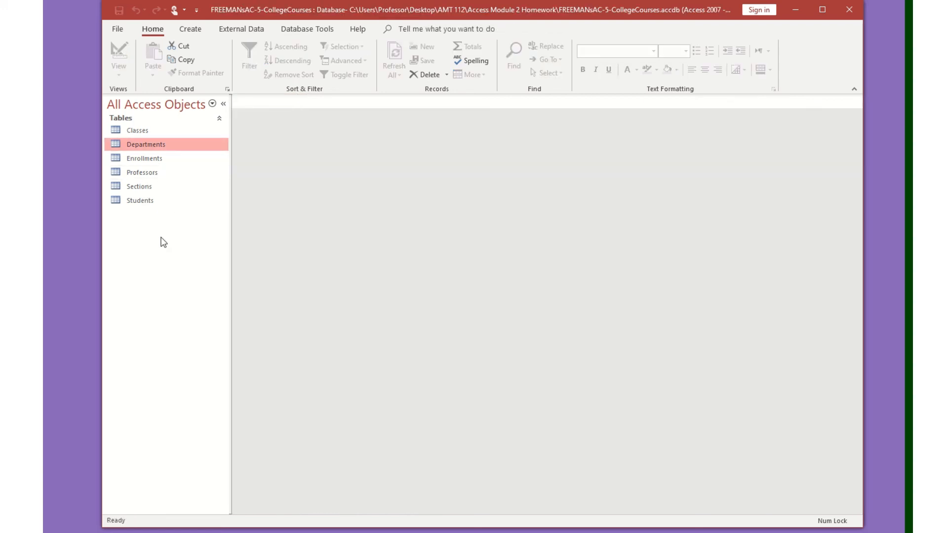
Open the Professors table and start a new record with ProfID SSF, the professor's first and last name, and title Professor.
{"action": "double_click", "coordinate": [161, 173]}
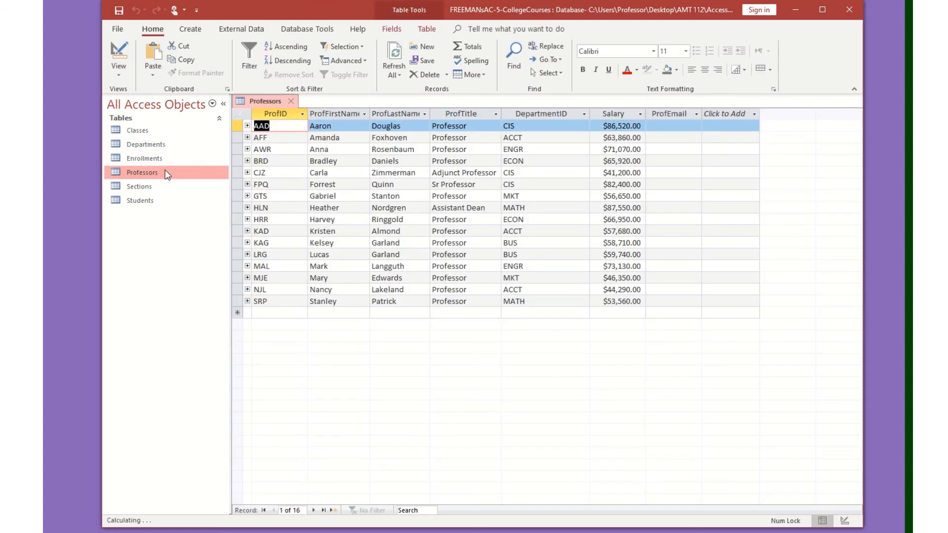
{"action": "left_click", "coordinate": [280, 311]}
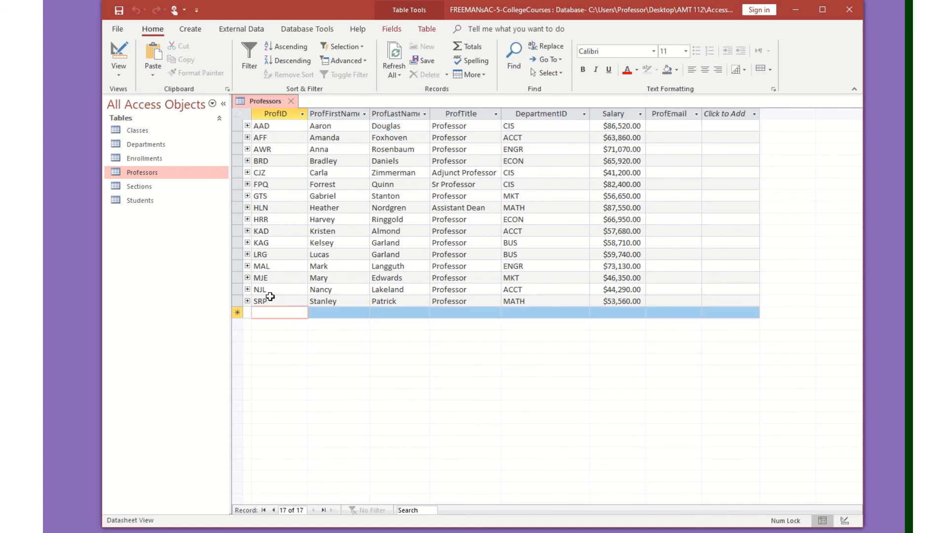
{"action": "type", "text": "SSF"}
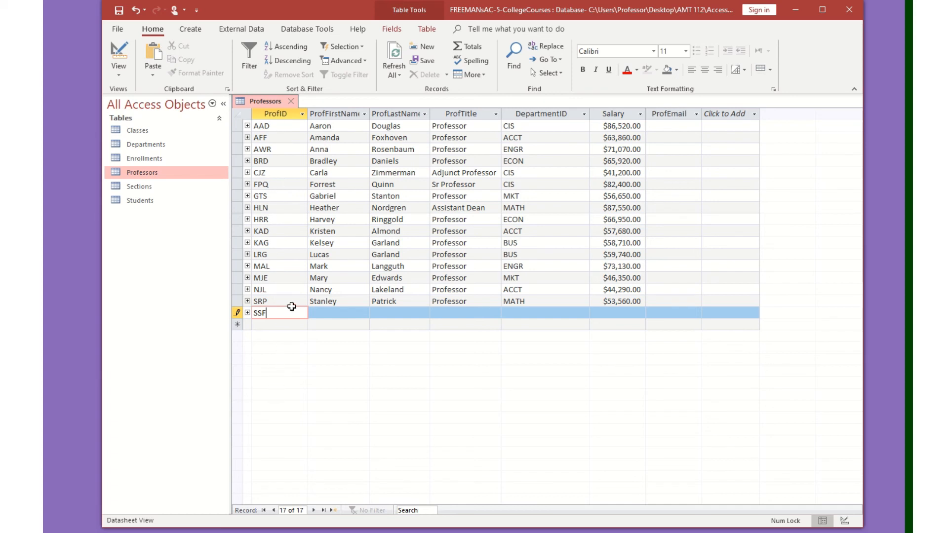
{"action": "key", "text": "Tab"}
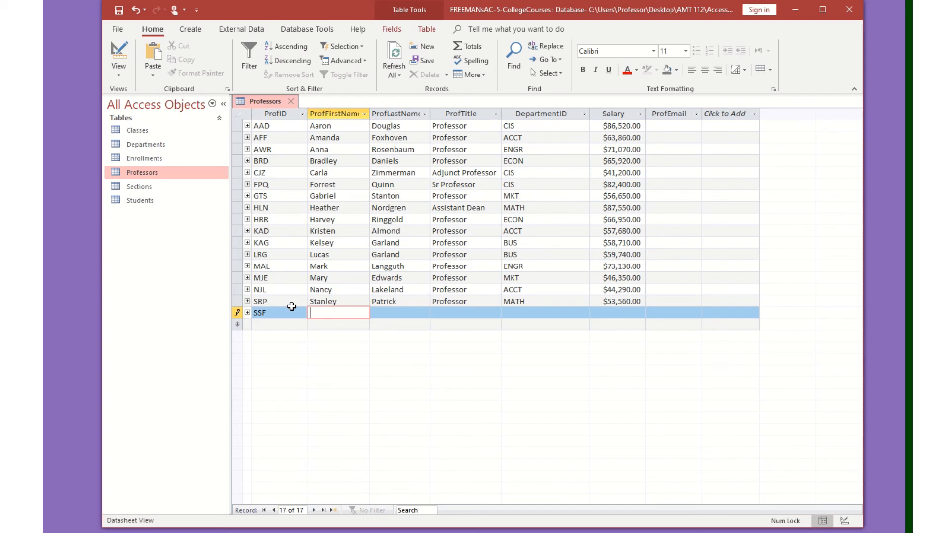
{"action": "type", "text": "Stacy"}
{"action": "key", "text": "Tab"}
{"action": "type", "text": "Fre"}
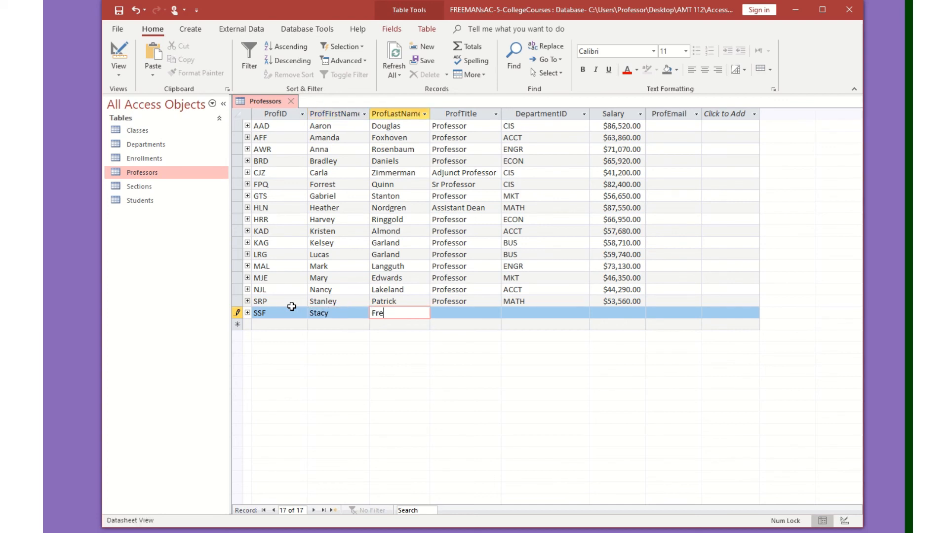
{"action": "type", "text": "eman"}
{"action": "key", "text": "Tab"}
{"action": "type", "text": "Pro"}
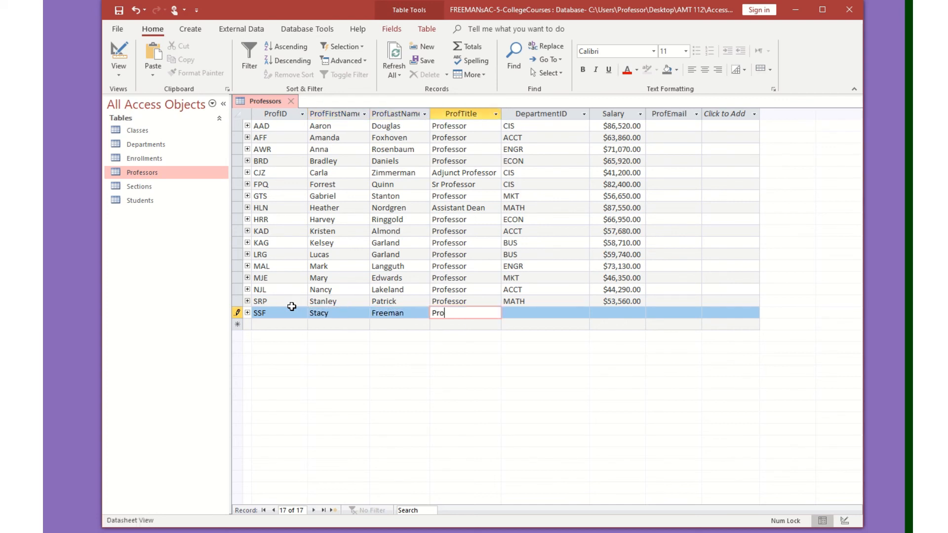
{"action": "type", "text": "fessor"}
{"action": "key", "text": "Tab"}
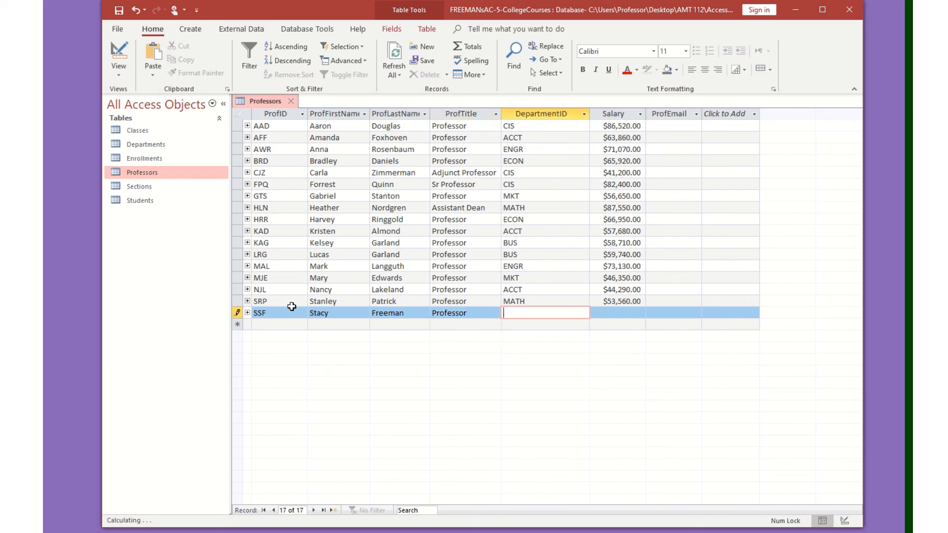
Enter TECH as the new professor's DepartmentID and 1000000 as the salary, then move past the last field.
{"action": "type", "text": "TECH"}
{"action": "key", "text": "Tab"}
{"action": "type", "text": "1000000"}
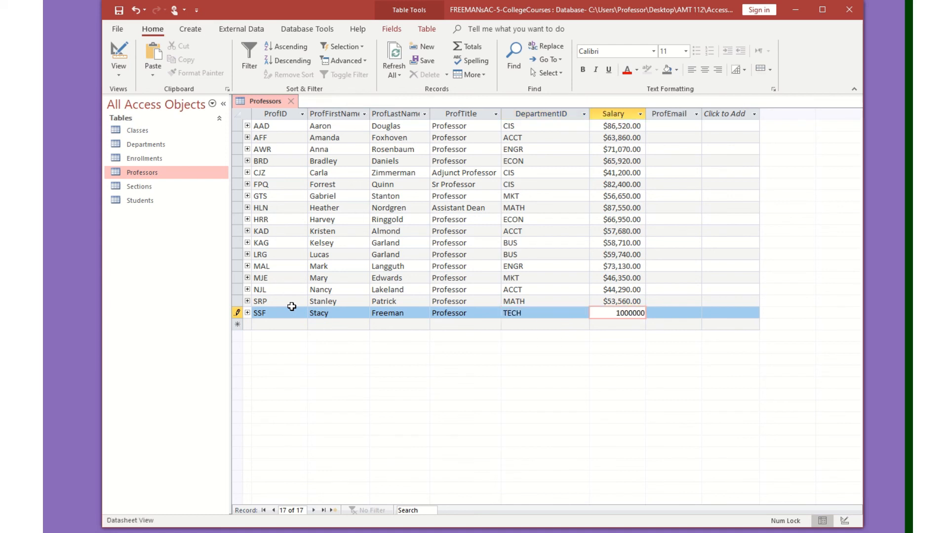
{"action": "key", "text": "Tab"}
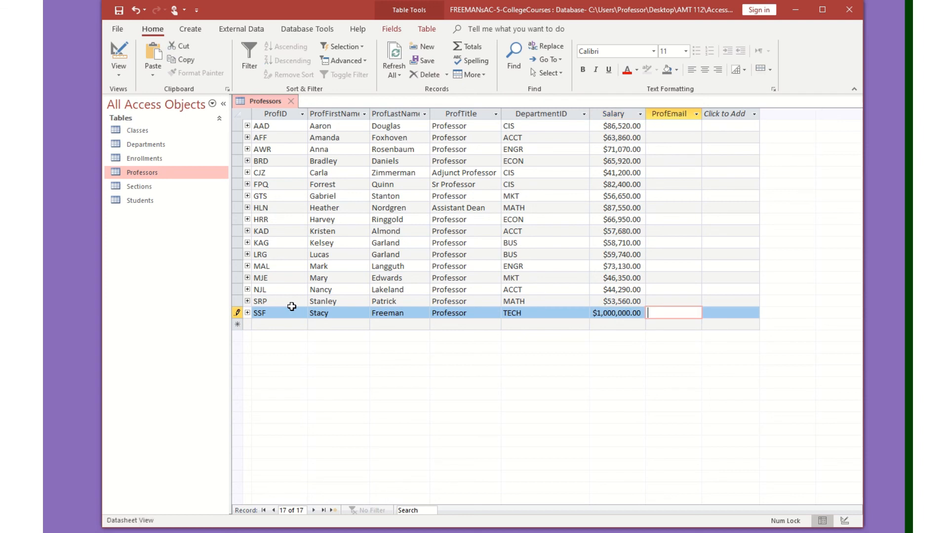
{"action": "key", "text": "Tab"}
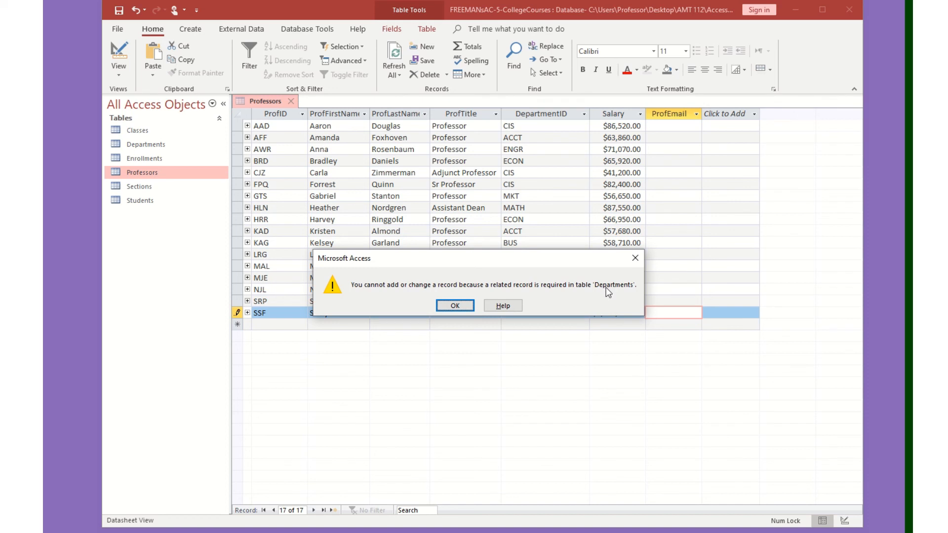
Dismiss the referential integrity message and cancel the new professor record.
{"action": "left_click", "coordinate": [454, 306]}
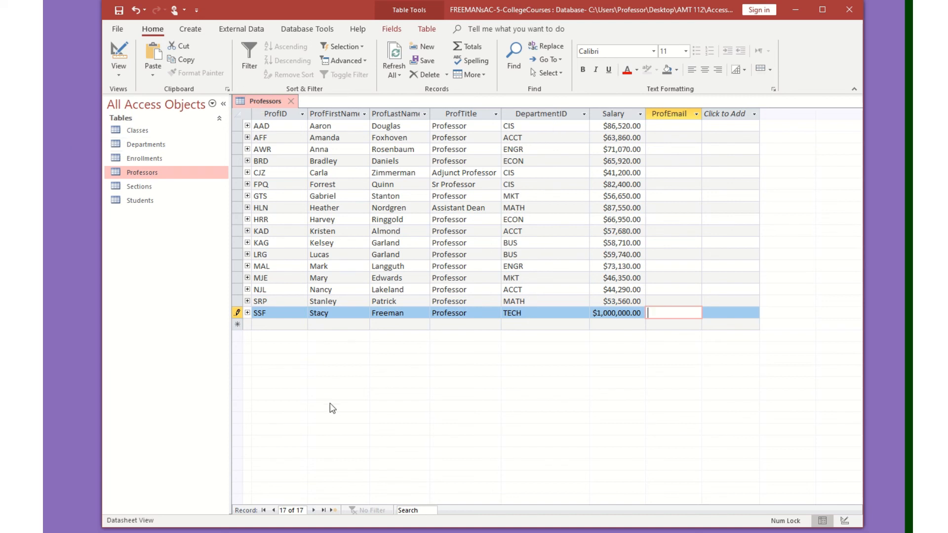
{"action": "left_click", "coordinate": [236, 313]}
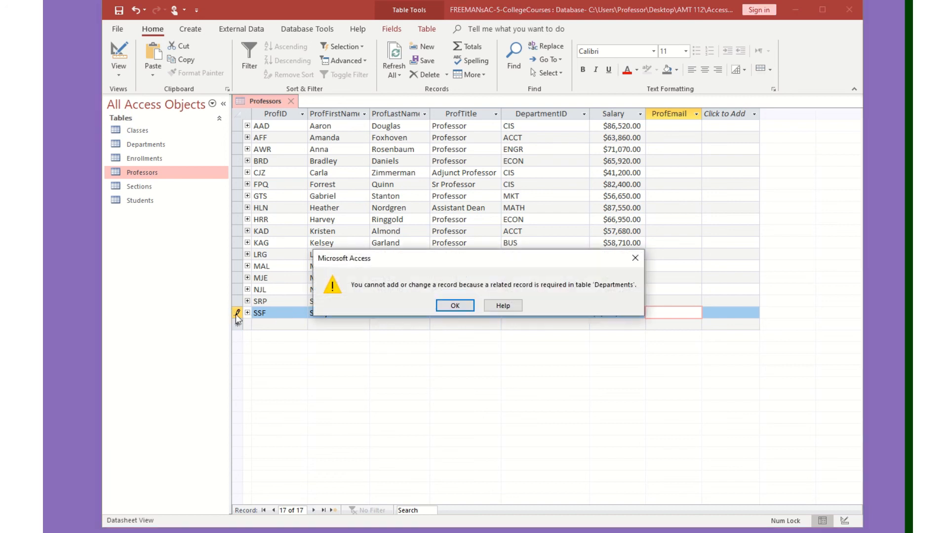
{"action": "left_click", "coordinate": [454, 306]}
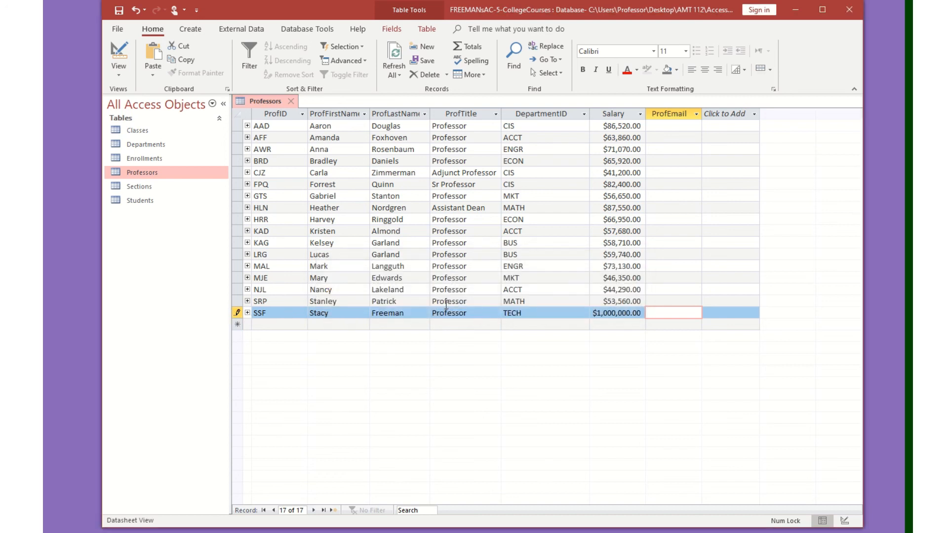
{"action": "key", "text": "Escape"}
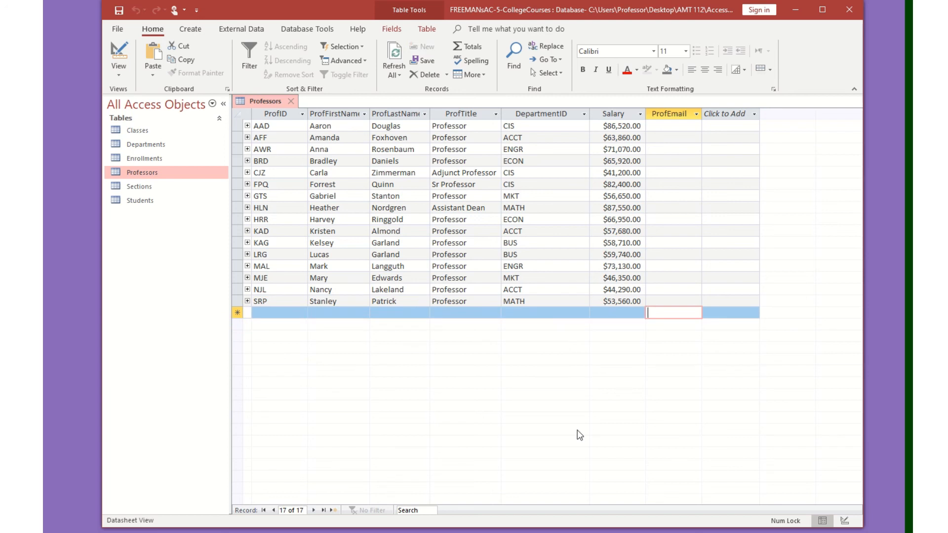
Close the Professors table, then add a TECH department named Technology to the Departments table and close it.
{"action": "left_click", "coordinate": [292, 100]}
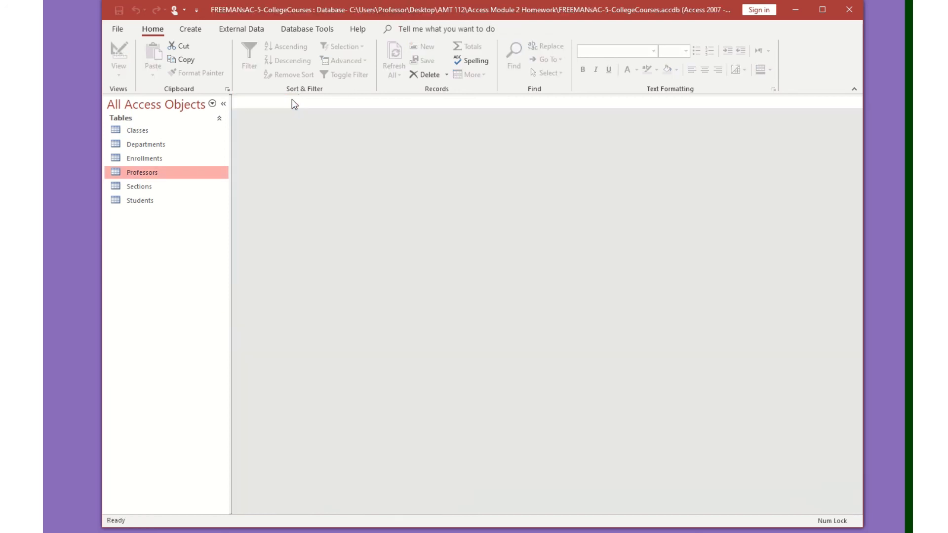
{"action": "double_click", "coordinate": [168, 144]}
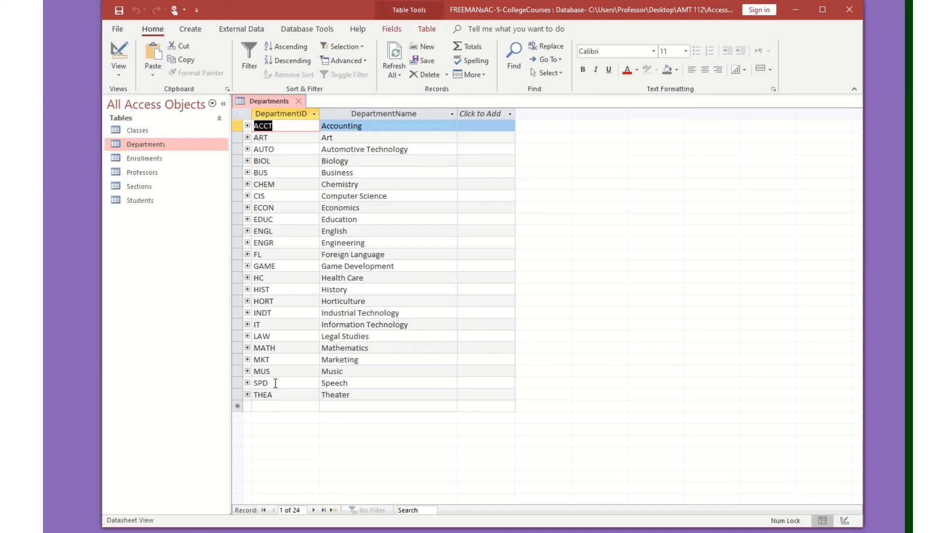
{"action": "left_click", "coordinate": [276, 408]}
{"action": "type", "text": "TECH"}
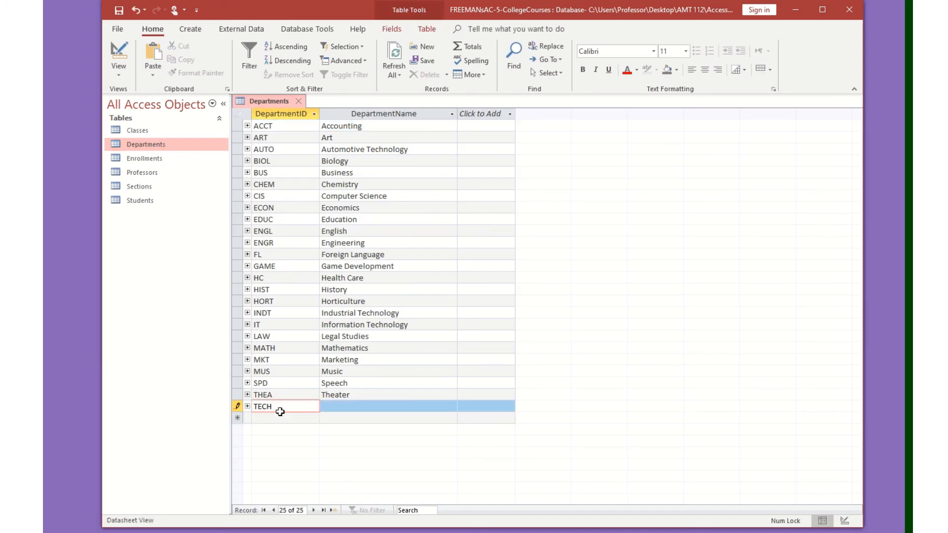
{"action": "key", "text": "Tab"}
{"action": "type", "text": "Tehc"}
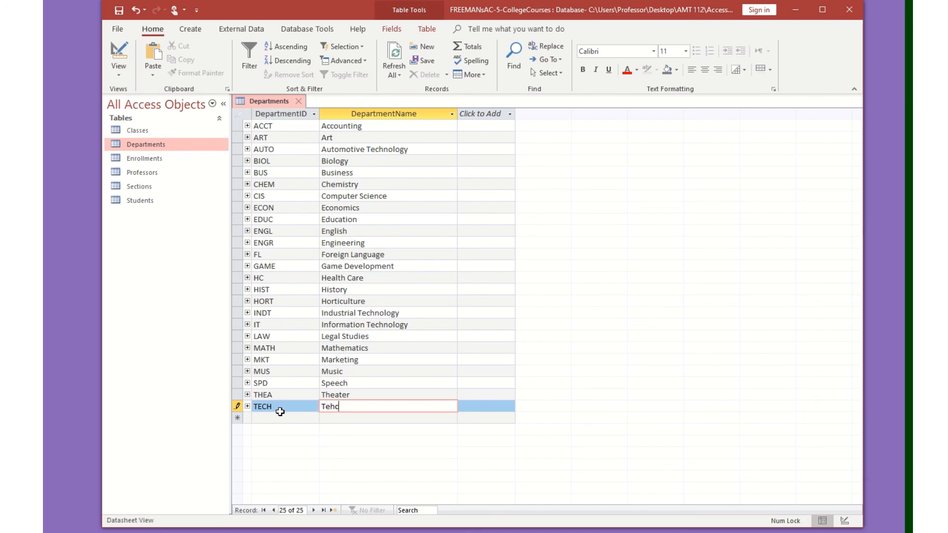
{"action": "key", "text": "BackSpace"}
{"action": "key", "text": "BackSpace"}
{"action": "key", "text": "BackSpace"}
{"action": "type", "text": "chnolog"}
{"action": "left_click", "coordinate": [299, 102]}
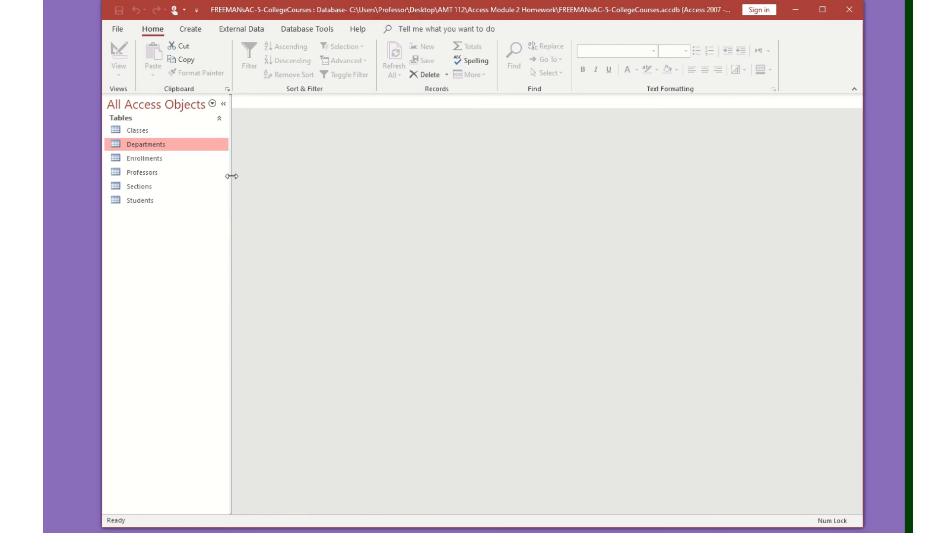
Open the Professors table and start a new record with DepartmentID TECH and ProfID SSF.
{"action": "double_click", "coordinate": [173, 176]}
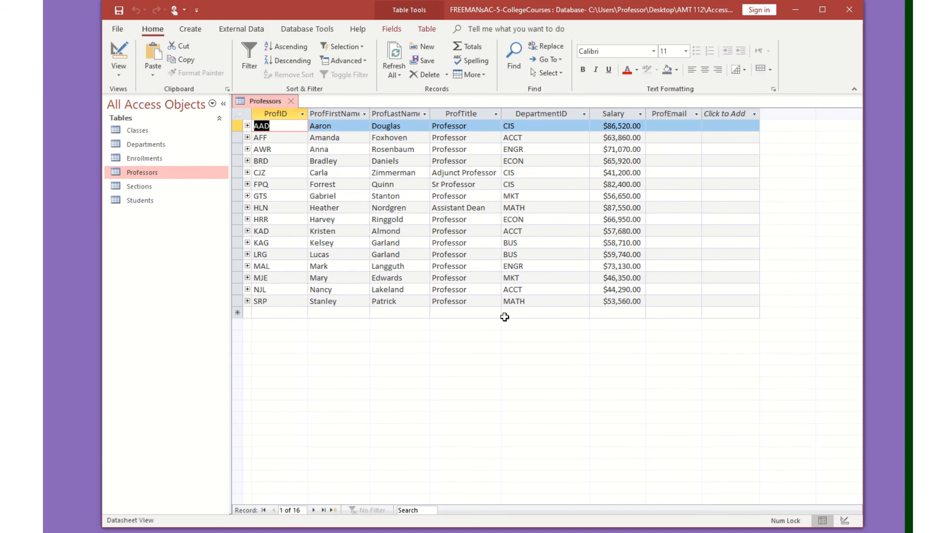
{"action": "left_click", "coordinate": [521, 312]}
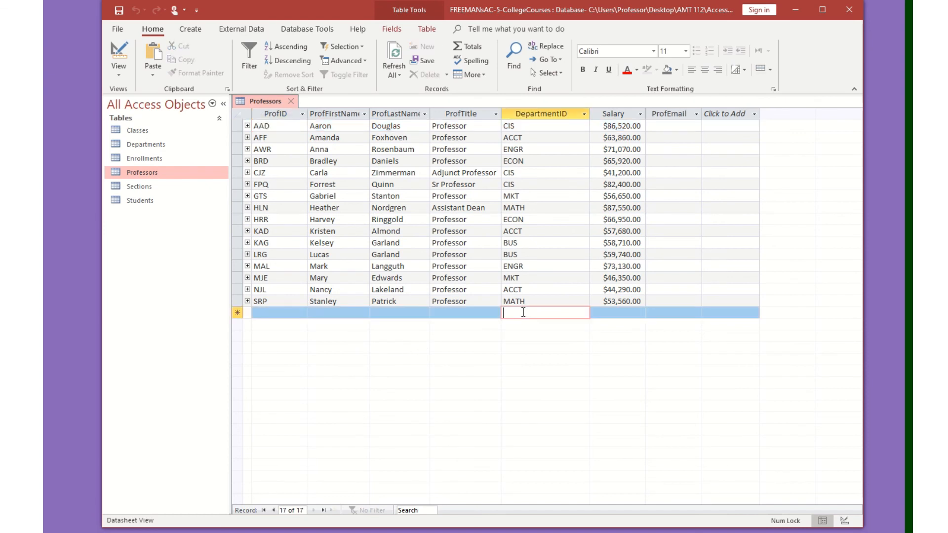
{"action": "type", "text": "TECH"}
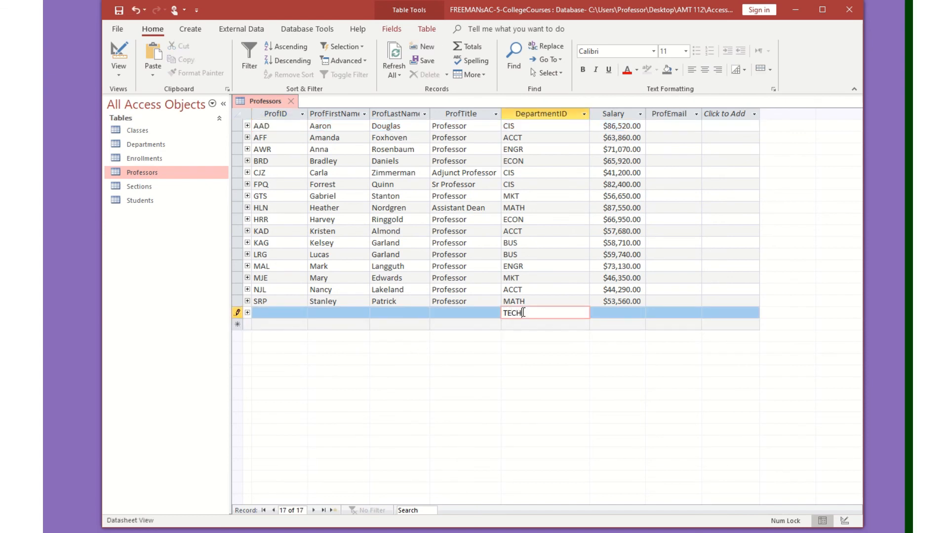
{"action": "left_click", "coordinate": [262, 312]}
{"action": "type", "text": "SSF"}
Move through the remaining fields to save the new SSF professor record.
{"action": "key", "text": "Tab"}
{"action": "key", "text": "Tab"}
{"action": "key", "text": "Tab"}
{"action": "key", "text": "Tab"}
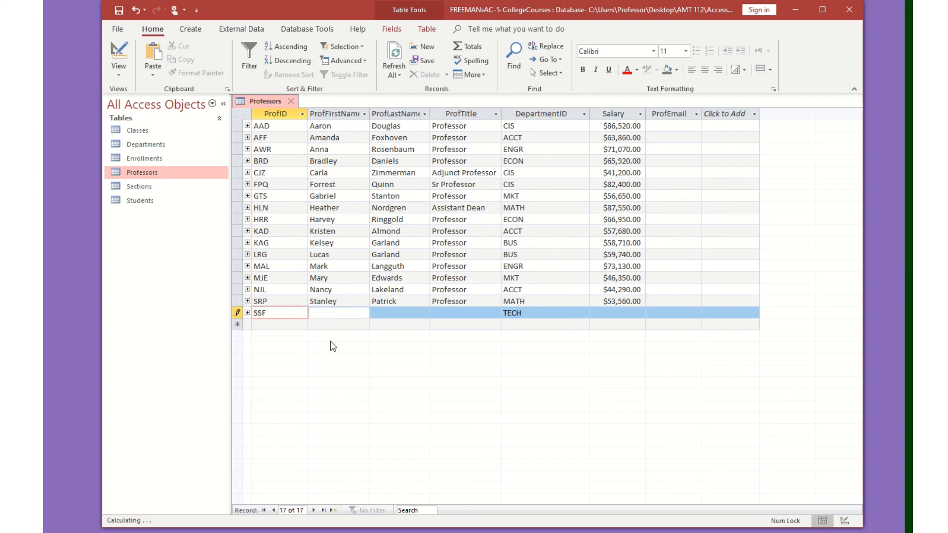
{"action": "key", "text": "Tab"}
{"action": "key", "text": "Tab"}
{"action": "key", "text": "Tab"}
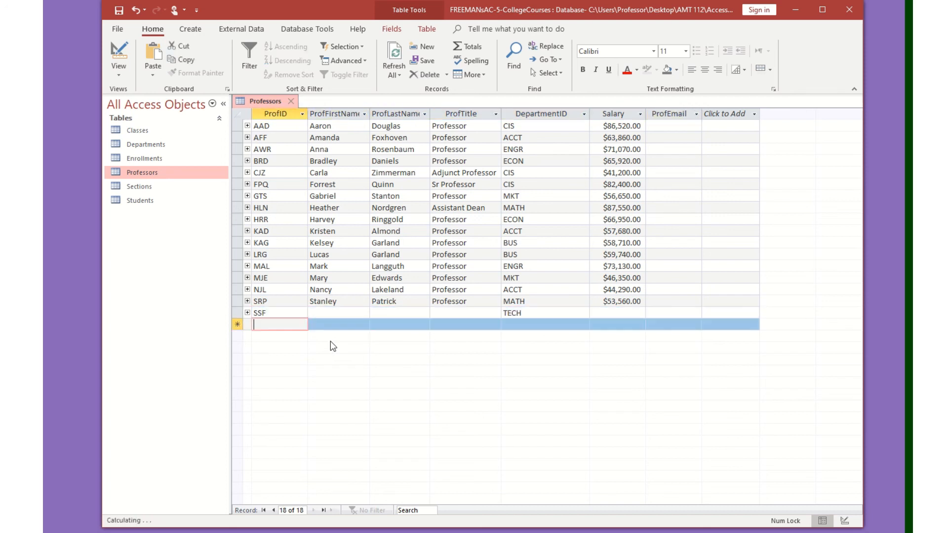
{"action": "left_click", "coordinate": [536, 314]}
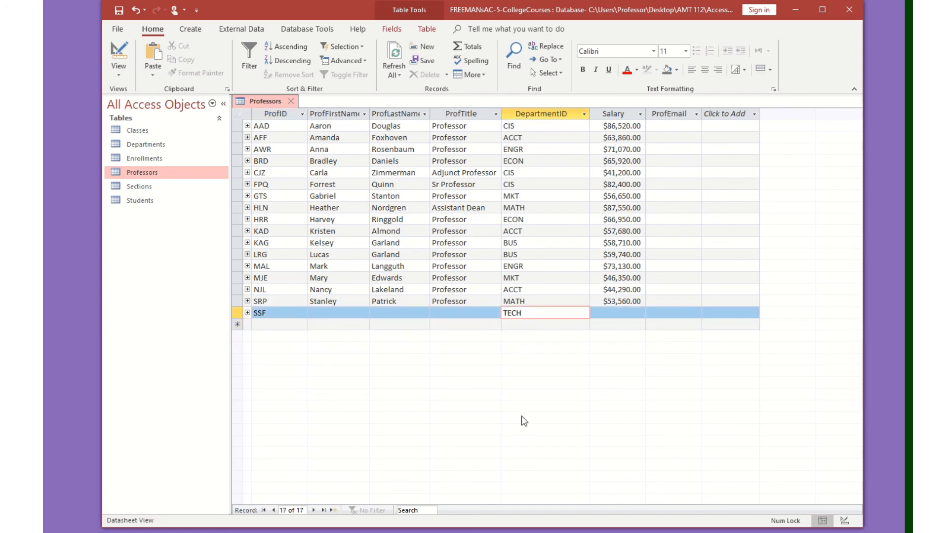